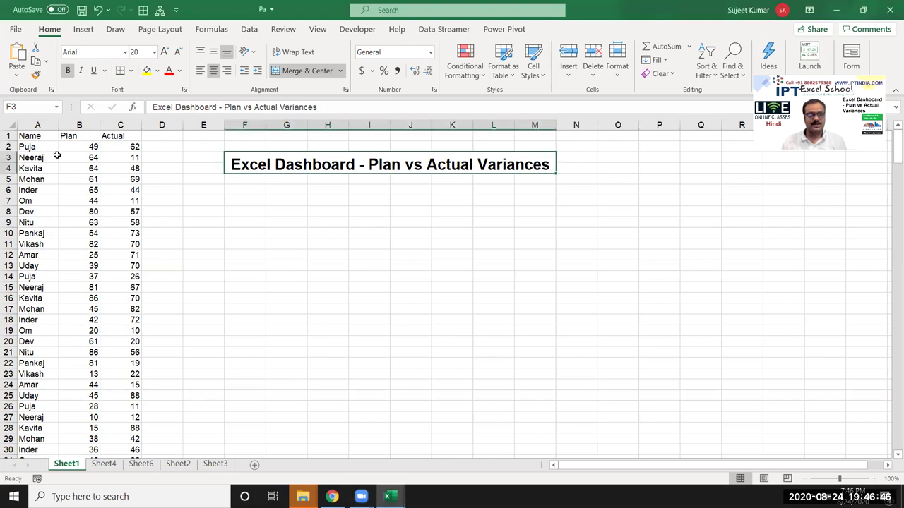
Select the Plan and Actual columns, then clear the selection and place the cursor inside the data
{"action": "left_click", "coordinate": [72, 120]}
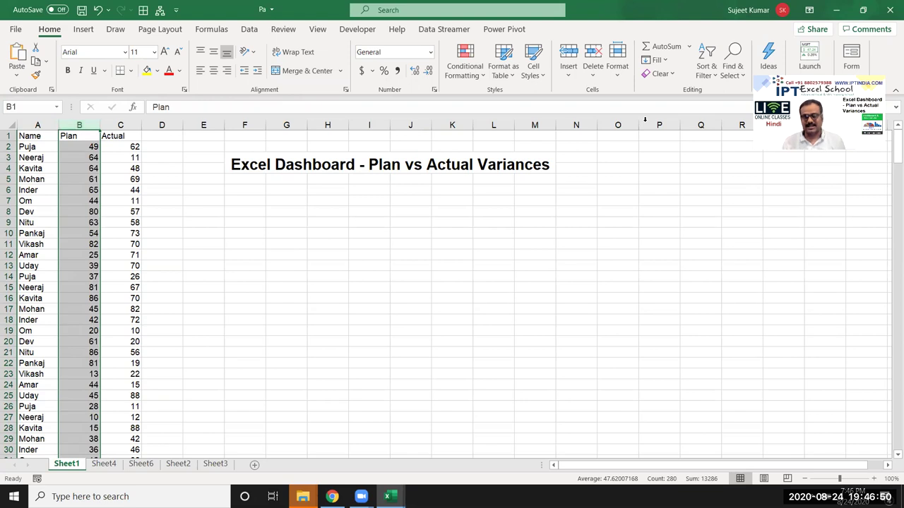
{"action": "left_click", "coordinate": [121, 125]}
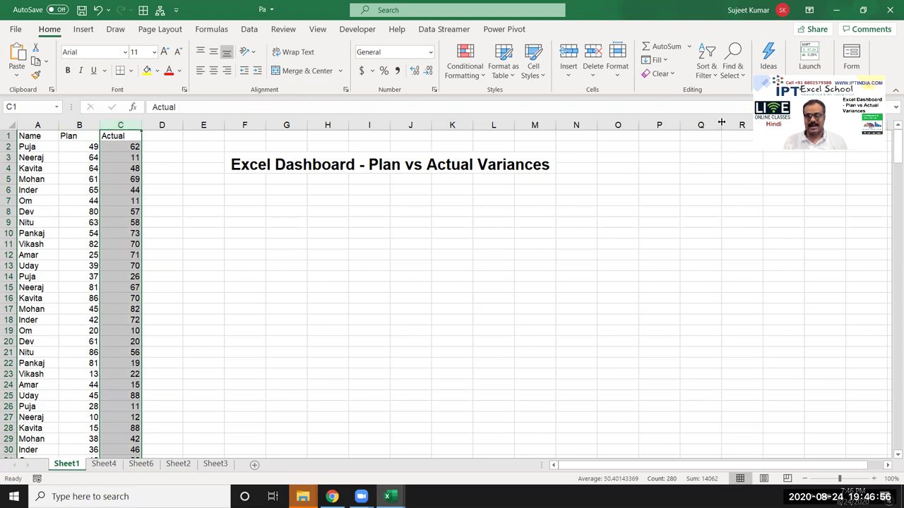
{"action": "left_click", "coordinate": [700, 200]}
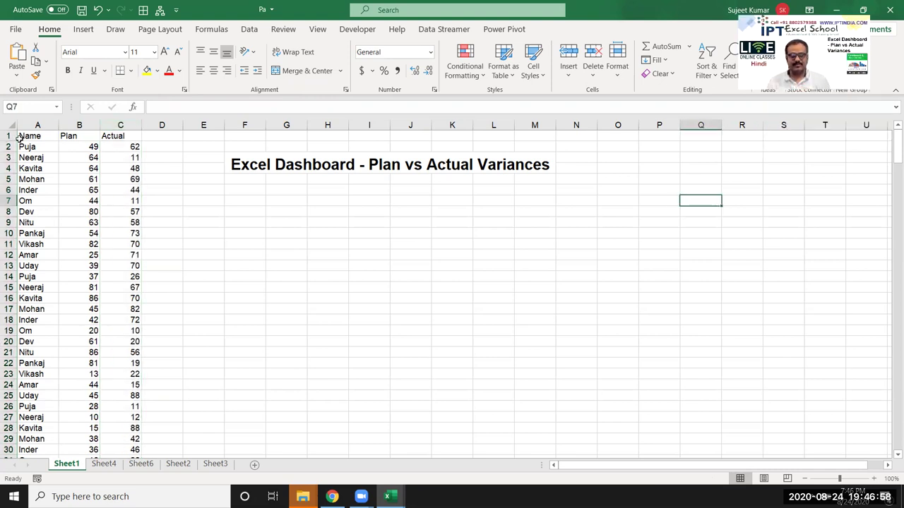
{"action": "left_click", "coordinate": [20, 137]}
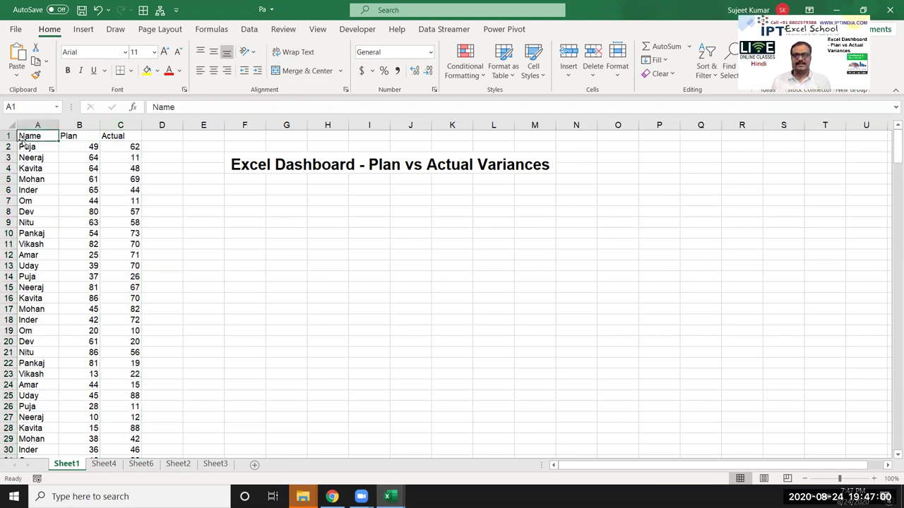
Insert a PivotTable on a new sheet with Name as rows and Sum of Plan and Actual
{"action": "left_click", "coordinate": [84, 29]}
{"action": "left_click", "coordinate": [21, 60]}
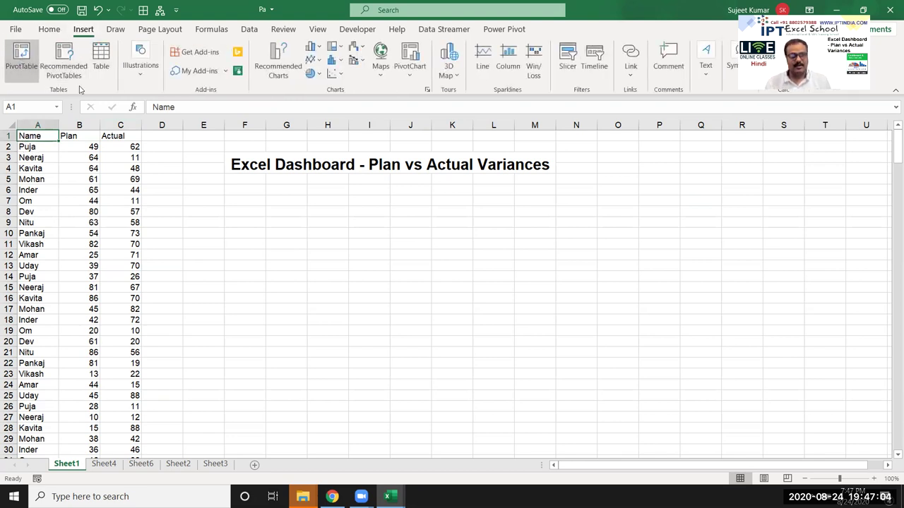
{"action": "left_click", "coordinate": [423, 278]}
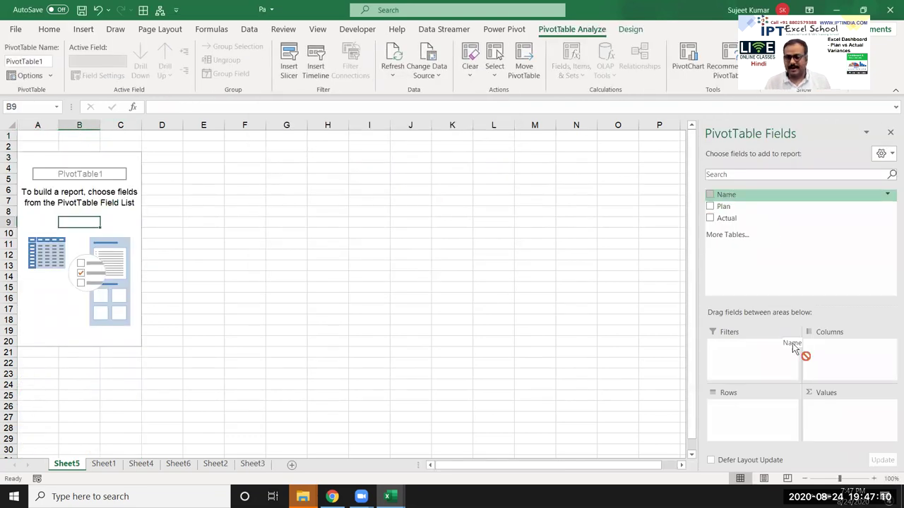
{"action": "left_click_drag", "start_coordinate": [732, 203], "coordinate": [745, 426]}
{"action": "left_click_drag", "start_coordinate": [724, 206], "coordinate": [832, 403]}
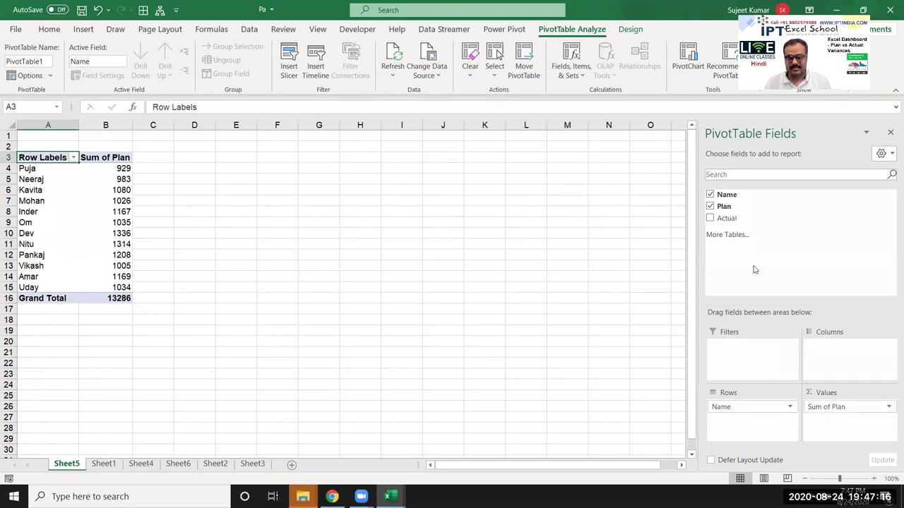
{"action": "mouse_move", "coordinate": [727, 218]}
{"action": "left_mouse_down"}
{"action": "mouse_move", "coordinate": [837, 425]}
{"action": "mouse_move", "coordinate": [828, 421]}
{"action": "left_mouse_up"}
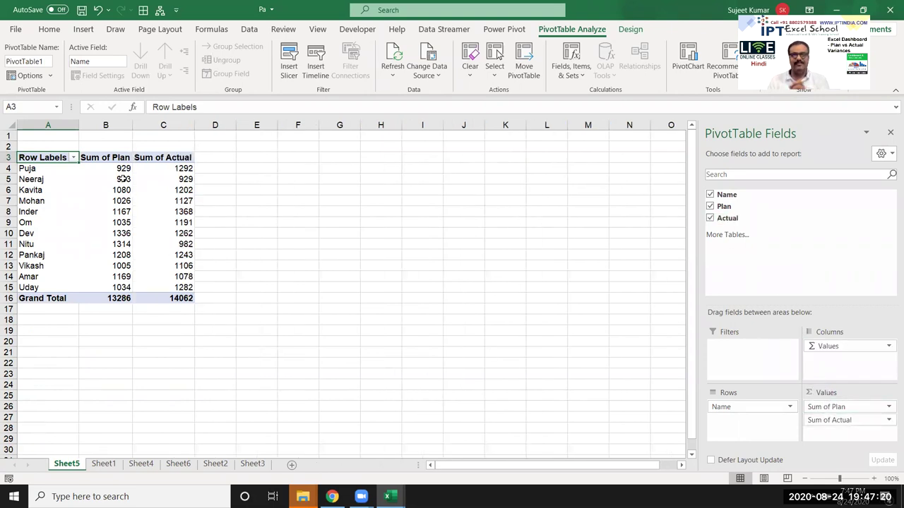
{"action": "mouse_move", "coordinate": [123, 180]}
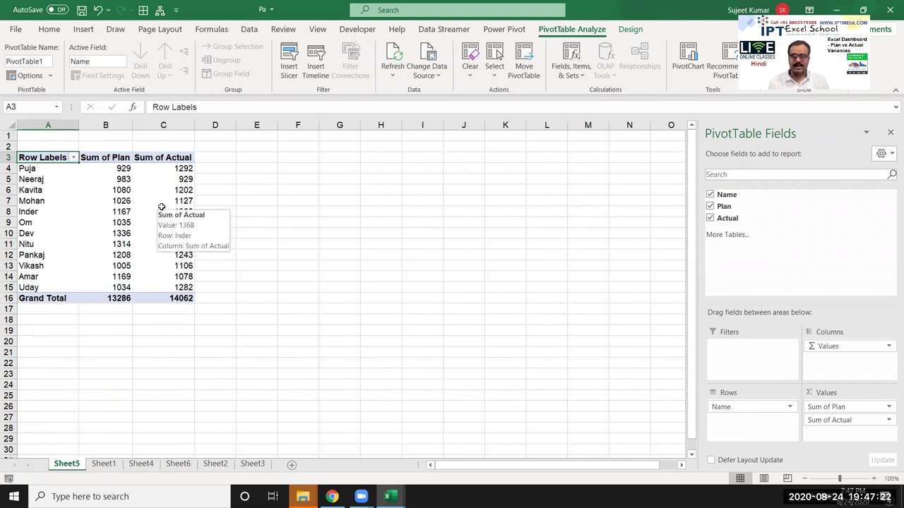
{"action": "left_click", "coordinate": [210, 170]}
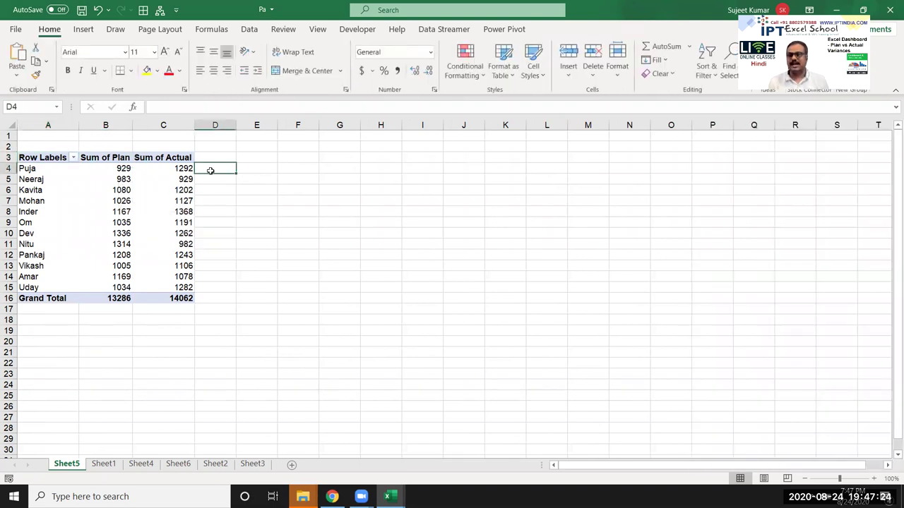
{"action": "left_click", "coordinate": [146, 178]}
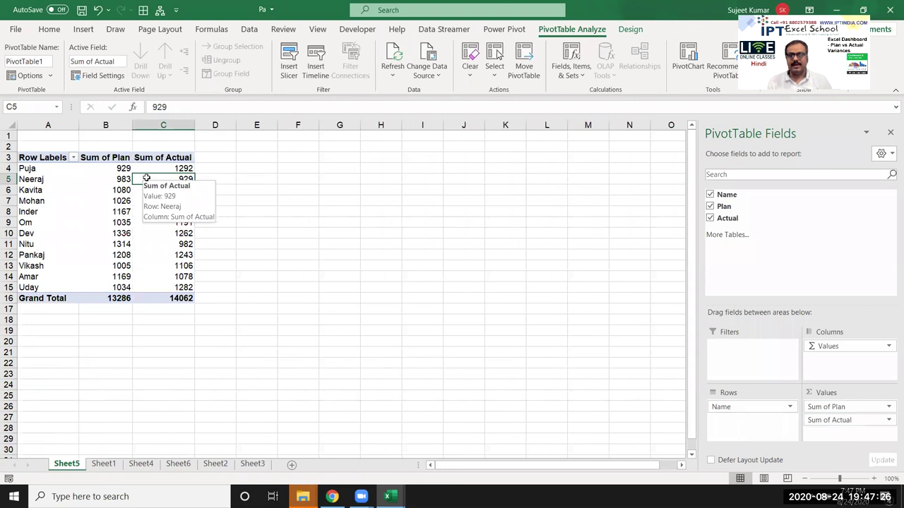
{"action": "left_click", "coordinate": [287, 170]}
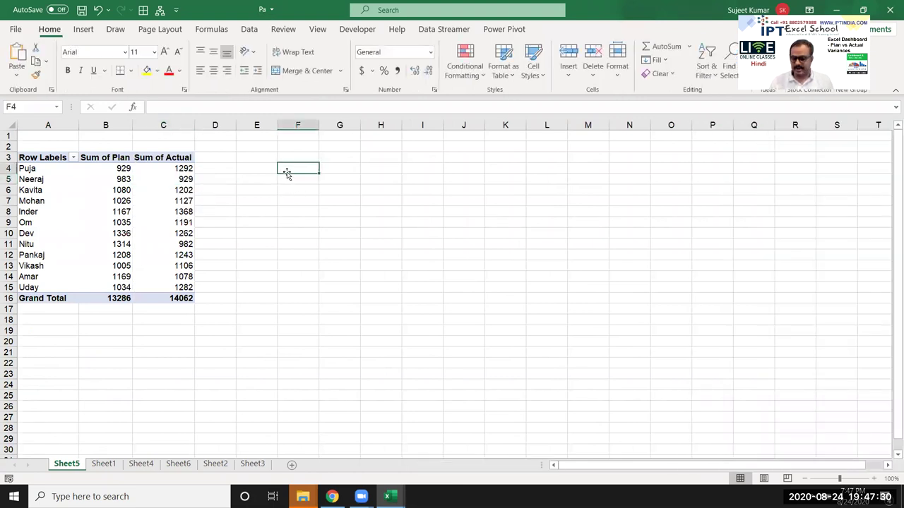
{"action": "type", "text": "929"}
{"action": "key", "text": "ctrl+Return"}
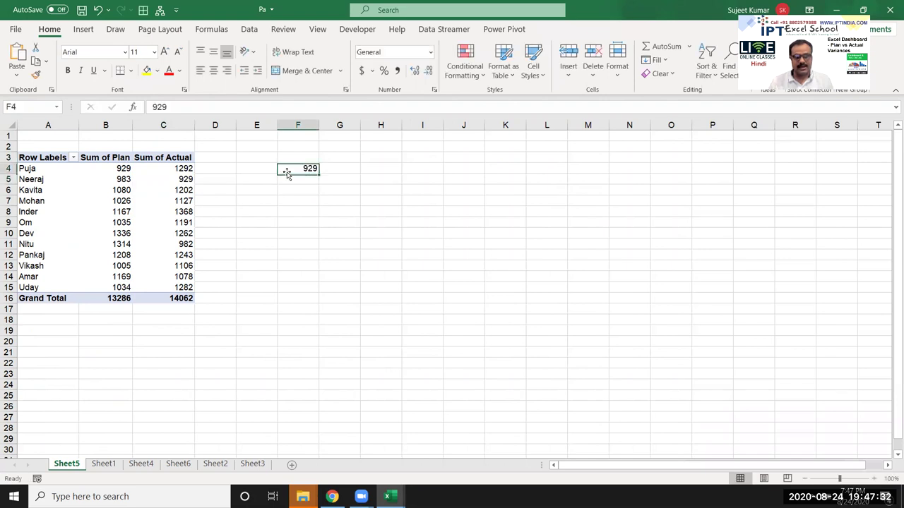
{"action": "key", "text": "Right"}
{"action": "type", "text": "12"}
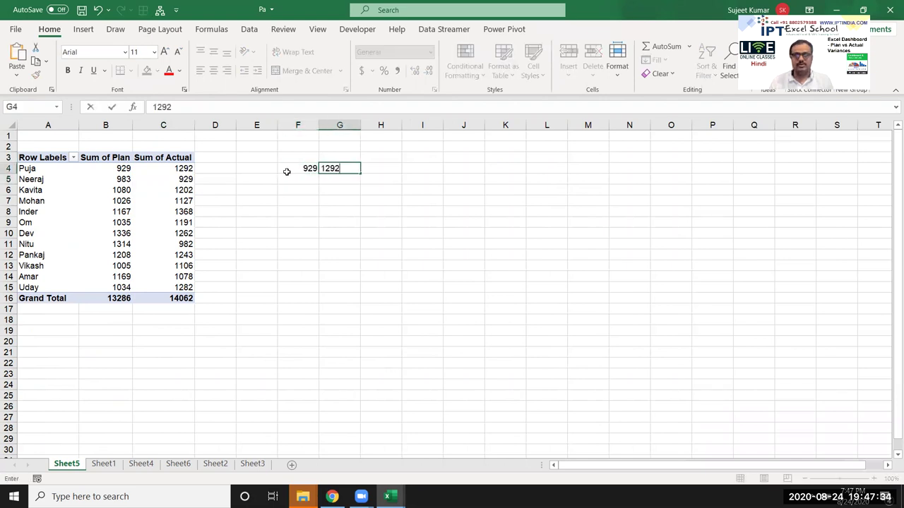
{"action": "key", "text": "Return"}
{"action": "key", "text": "Up"}
{"action": "key", "text": "Right"}
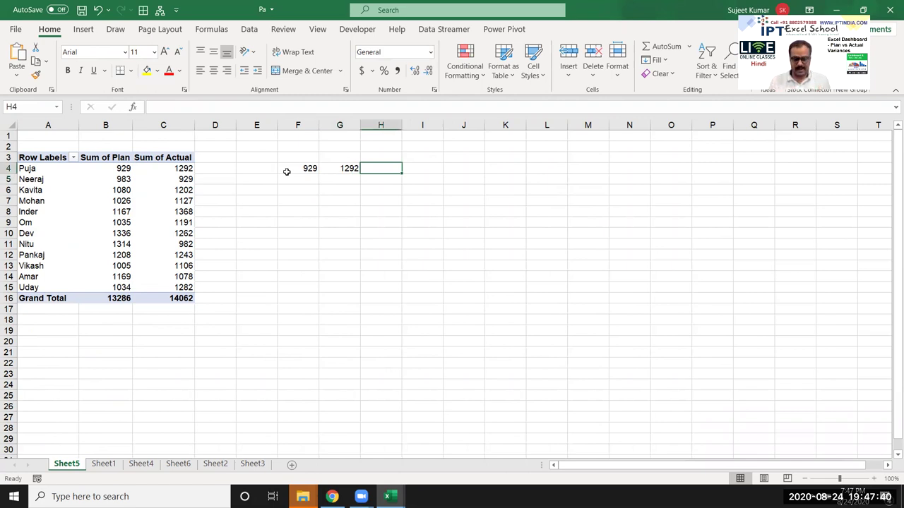
{"action": "type", "text": "="}
{"action": "key", "text": "Left"}
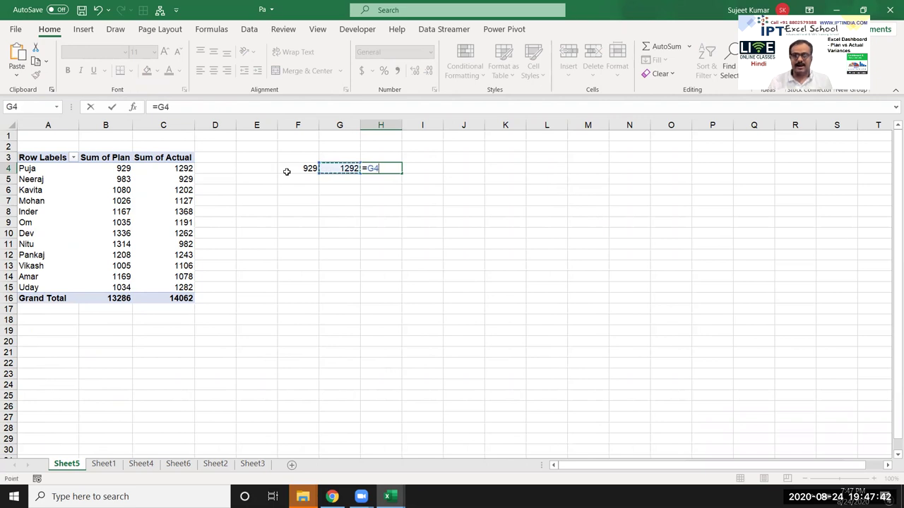
{"action": "key", "text": "BackSpace"}
{"action": "key", "text": "BackSpace"}
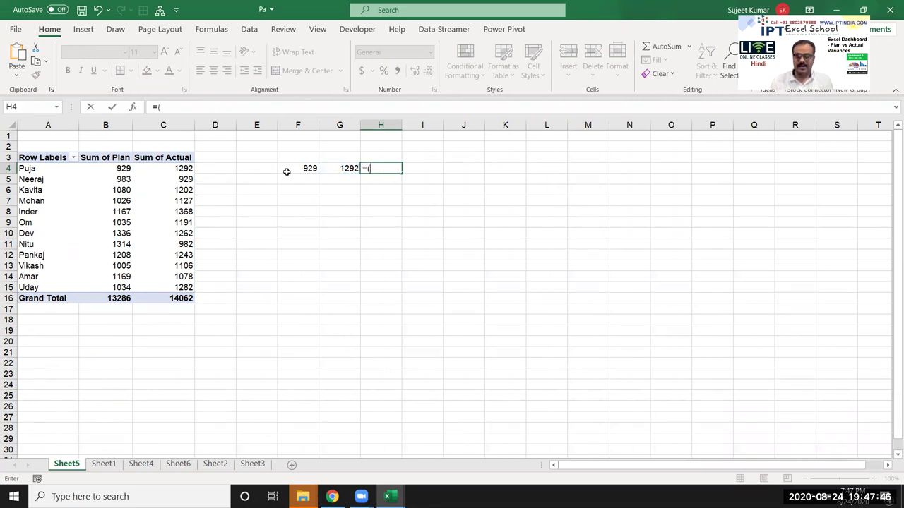
{"action": "key", "text": "Left"}
{"action": "type", "text": "-"}
{"action": "left_click", "coordinate": [288, 173]}
{"action": "type", "text": ")"}
{"action": "left_click", "coordinate": [287, 174]}
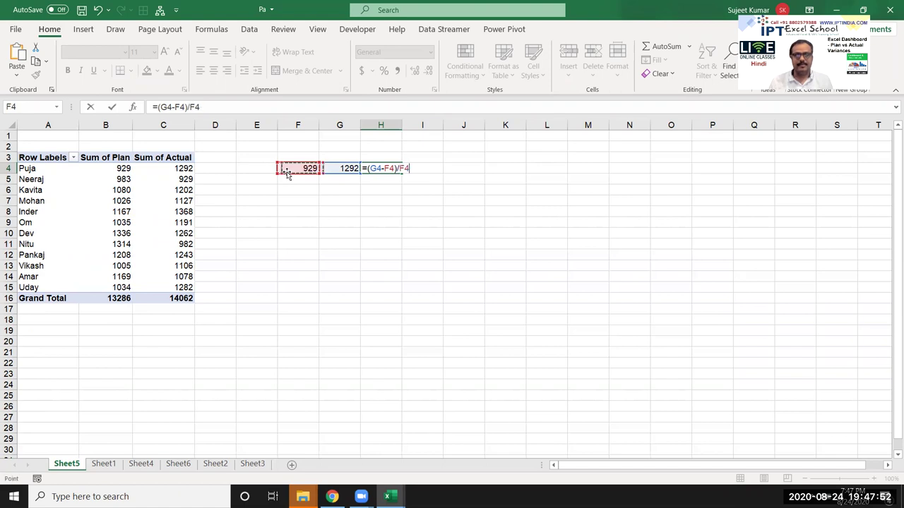
{"action": "key", "text": "ctrl+Return"}
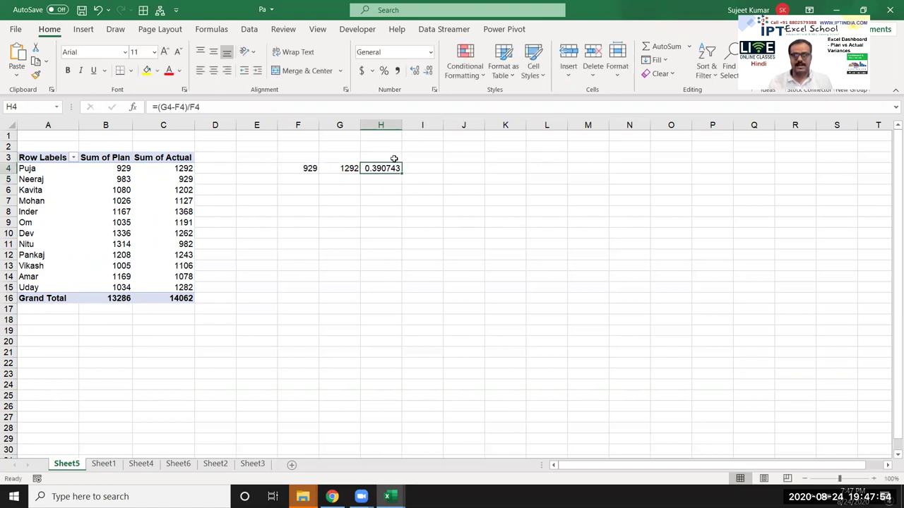
{"action": "left_click", "coordinate": [384, 72]}
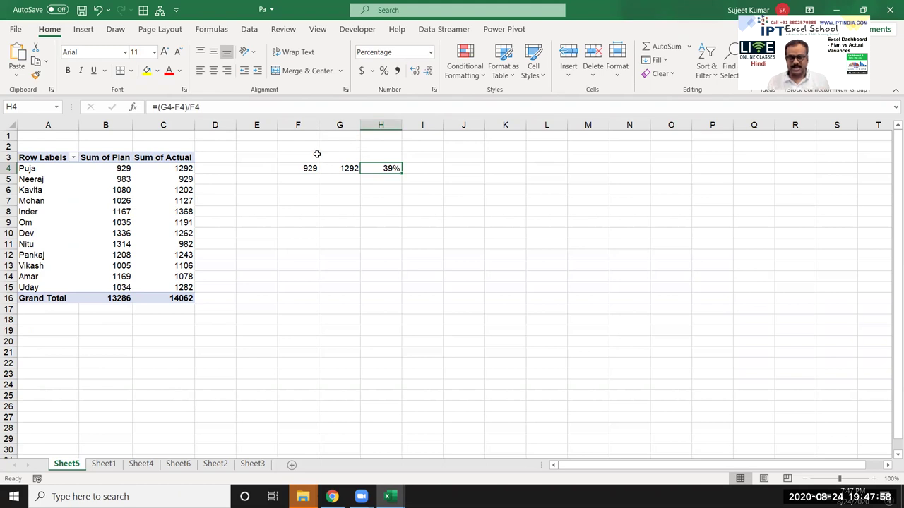
{"action": "left_click_drag", "start_coordinate": [312, 148], "coordinate": [411, 196]}
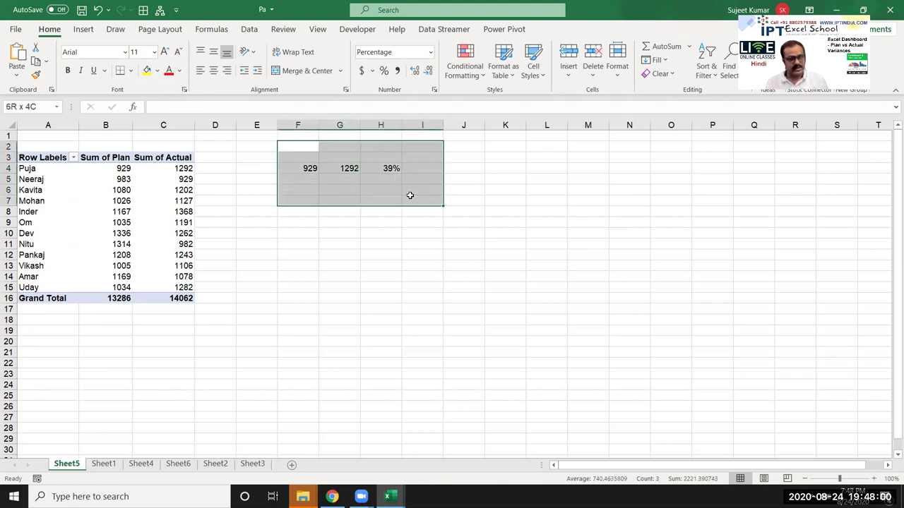
{"action": "key", "text": "Delete"}
Start a new pivot calculated field and name it Var
{"action": "left_click", "coordinate": [154, 211]}
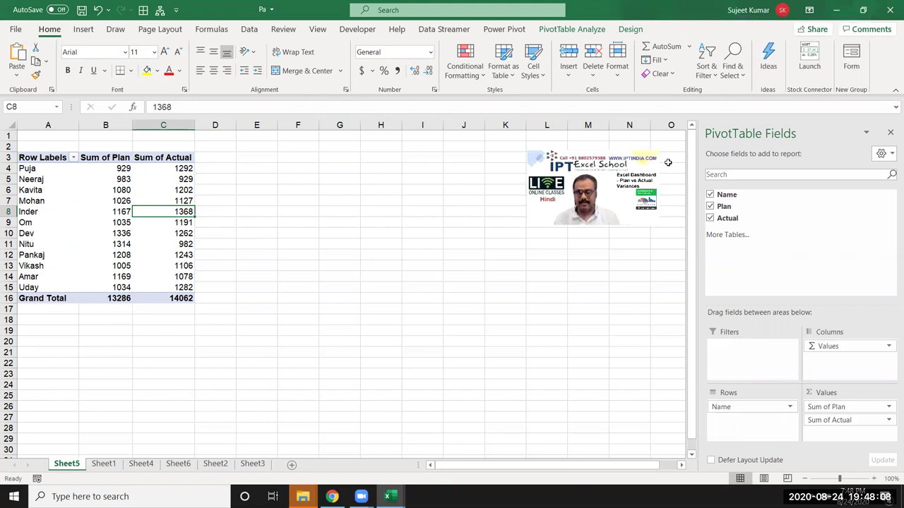
{"action": "left_click", "coordinate": [571, 29]}
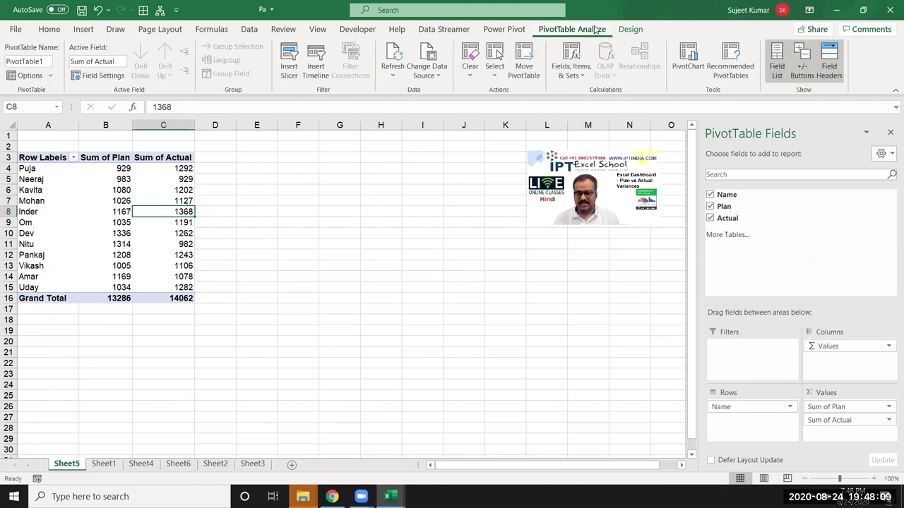
{"action": "left_click", "coordinate": [583, 76]}
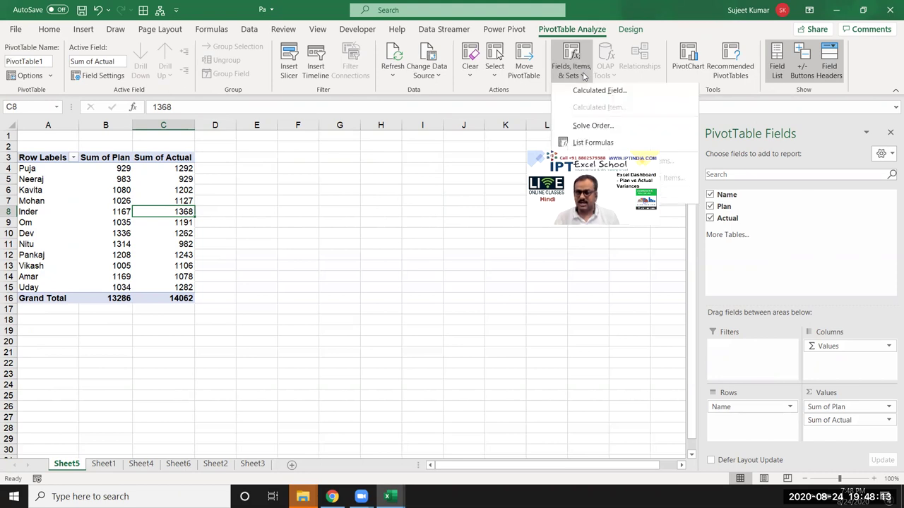
{"action": "left_click", "coordinate": [617, 94]}
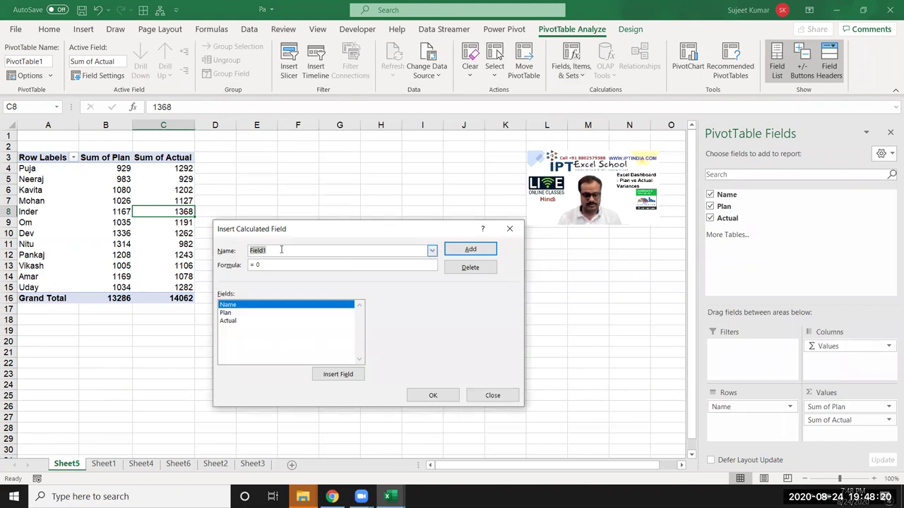
{"action": "key", "text": "BackSpace"}
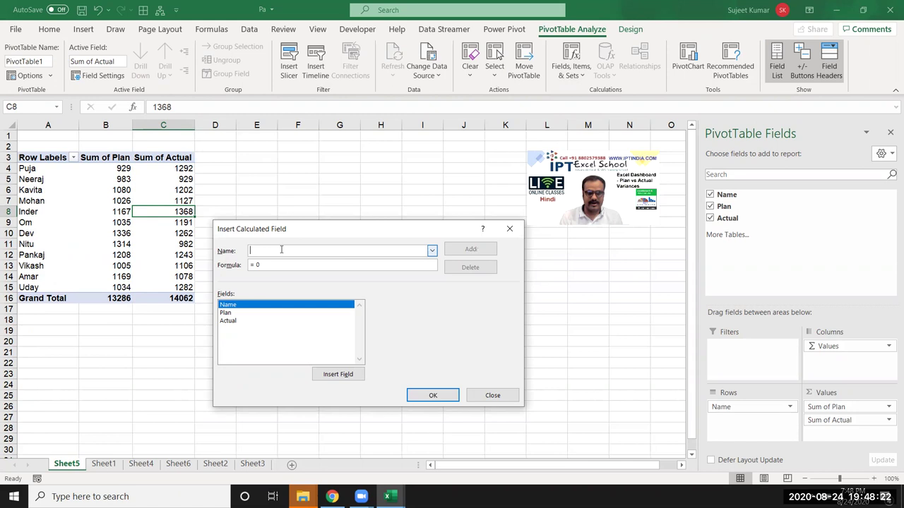
{"action": "type", "text": "Var"}
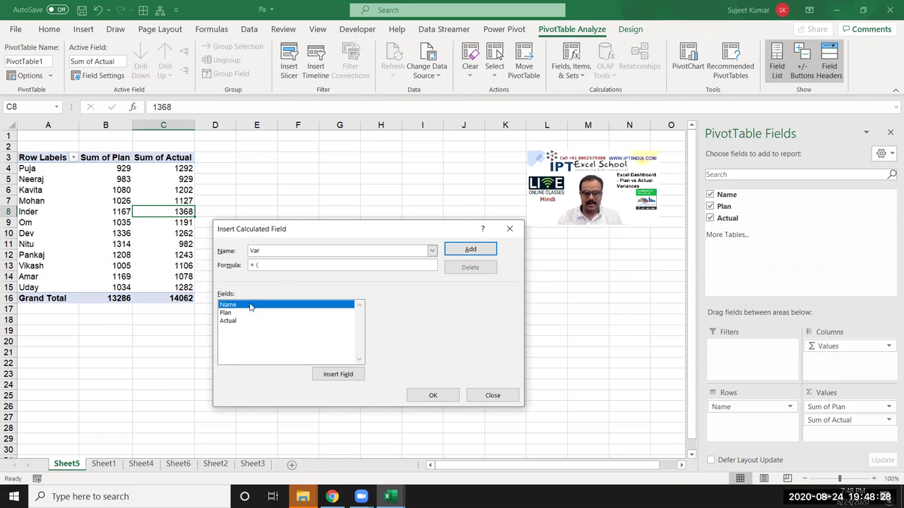
Enter the formula =(Actual-Plan)/Plan, add Var to the pivot, and select its column D values
{"action": "double_click", "coordinate": [231, 321]}
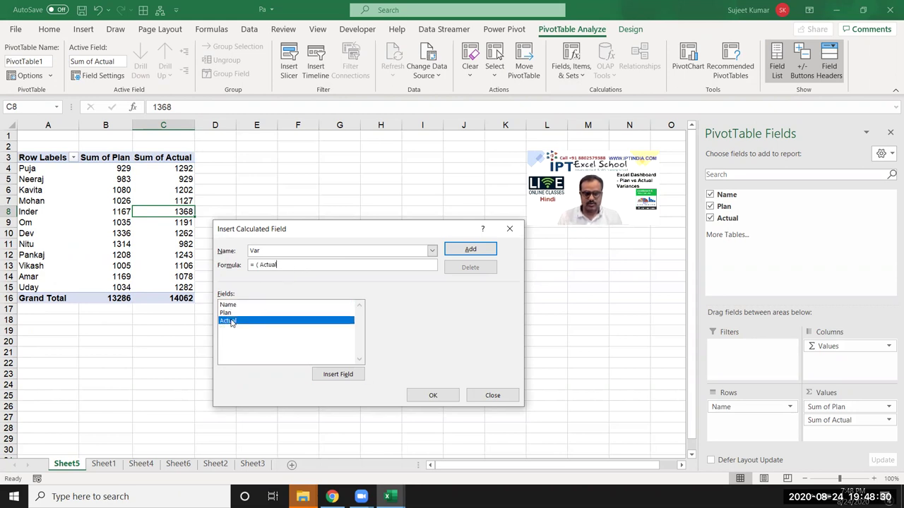
{"action": "double_click", "coordinate": [226, 312]}
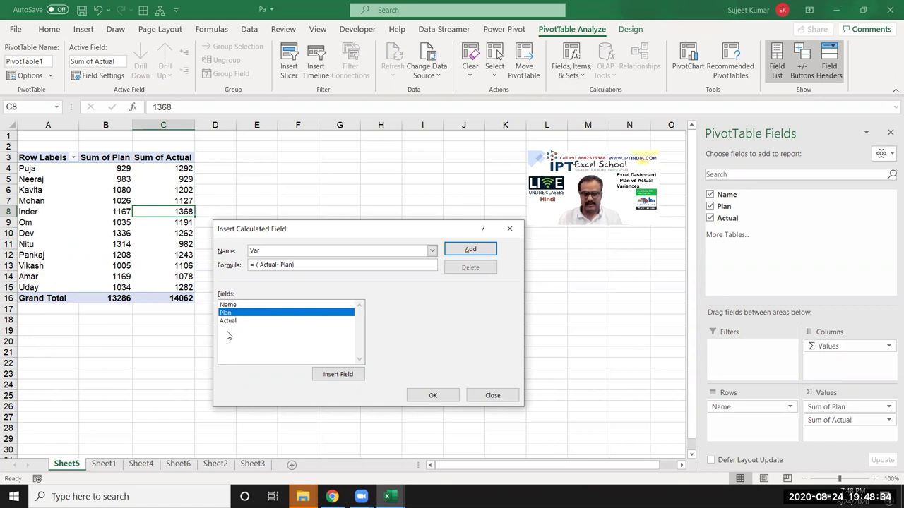
{"action": "key", "text": "alt+l"}
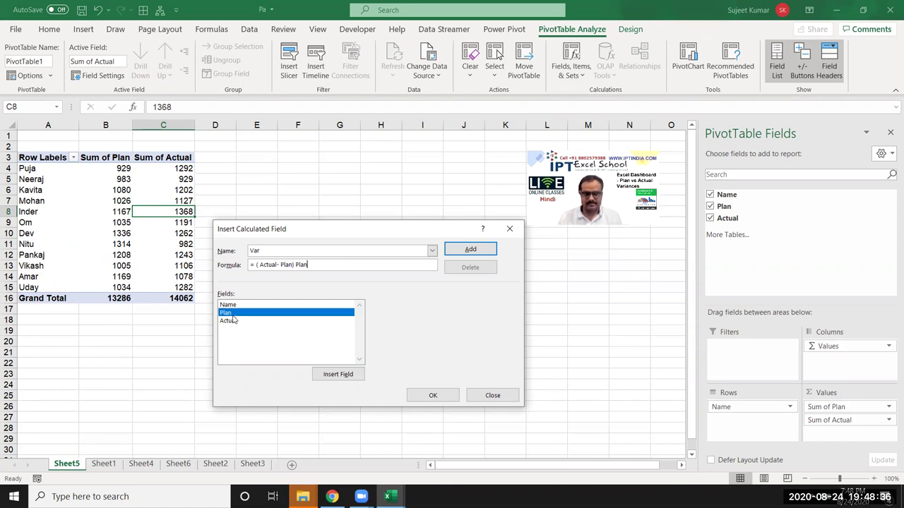
{"action": "left_click", "coordinate": [490, 255]}
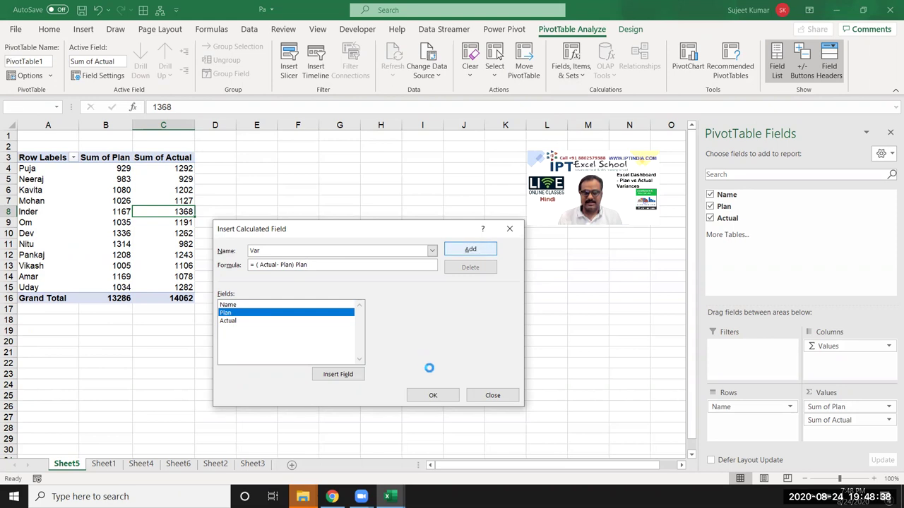
{"action": "left_click", "coordinate": [434, 313]}
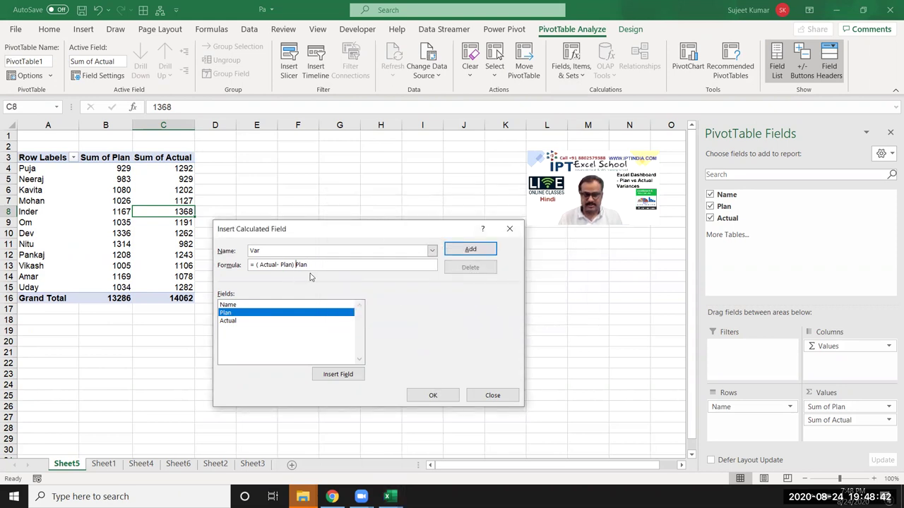
{"action": "type", "text": "/"}
{"action": "left_click", "coordinate": [471, 248]}
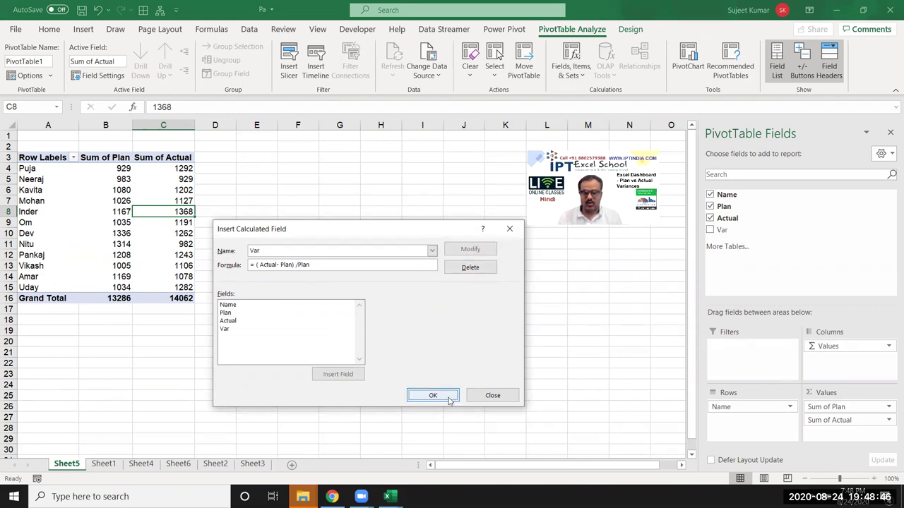
{"action": "left_click", "coordinate": [447, 397]}
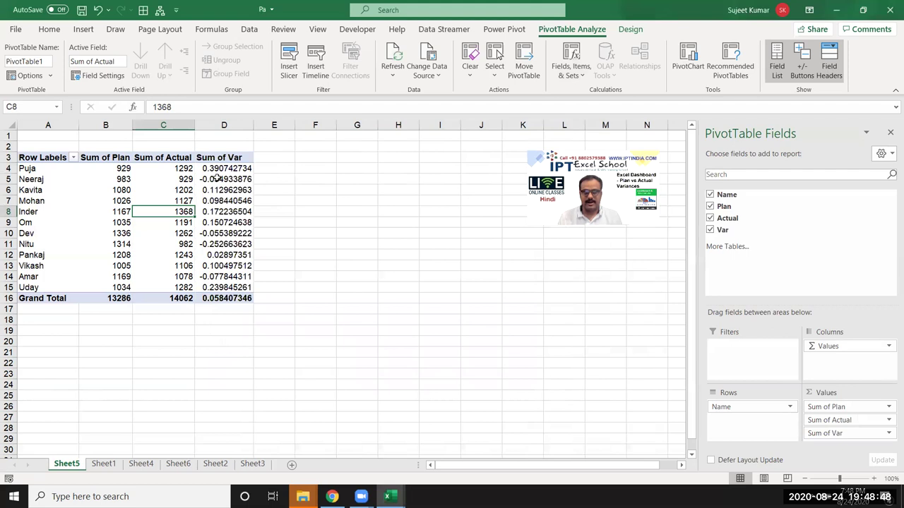
{"action": "left_click", "coordinate": [217, 168]}
{"action": "key", "text": "ctrl+shift+Down"}
Format the Var values D4:D15 as percentages and hide the PivotTable Fields list
{"action": "key", "text": "shift+Up"}
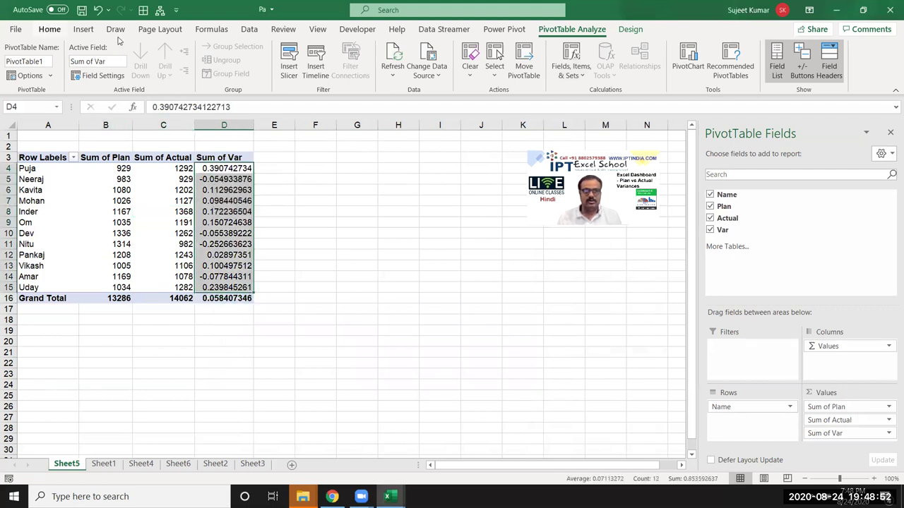
{"action": "left_click", "coordinate": [383, 71]}
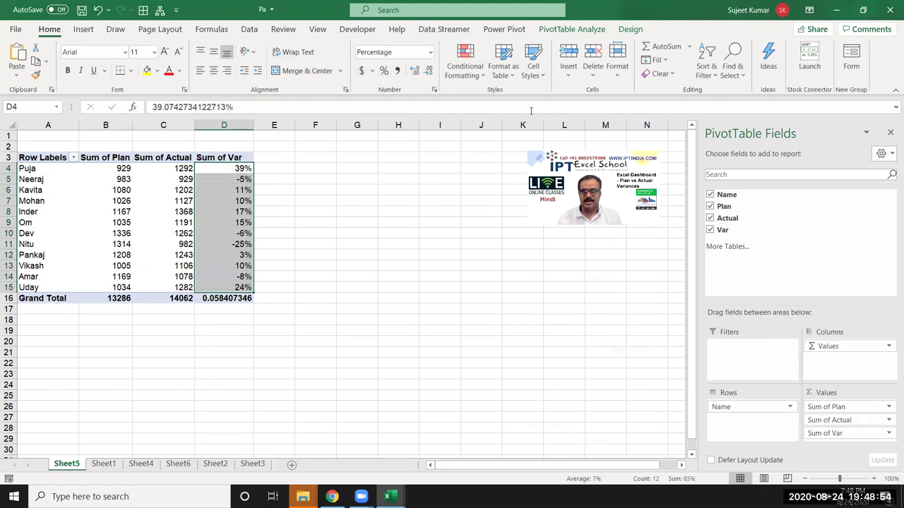
{"action": "left_click", "coordinate": [891, 134]}
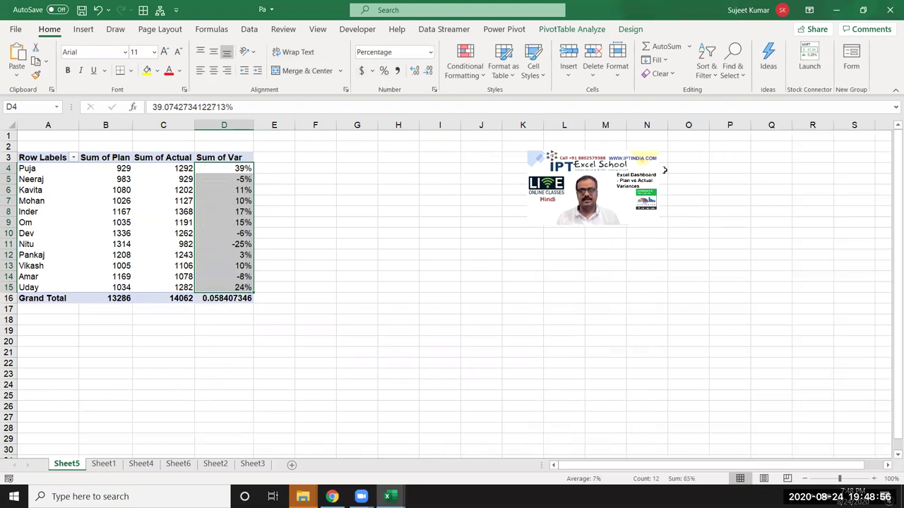
{"action": "left_click", "coordinate": [397, 222]}
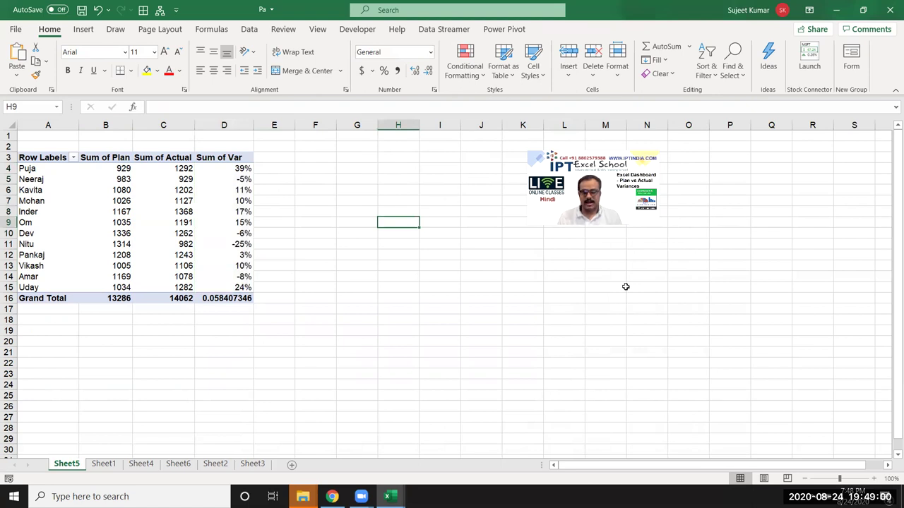
Rename the pivot headers in A3 and B3 to Name and Plan
{"action": "left_click", "coordinate": [39, 159]}
{"action": "type", "text": "NAme"}
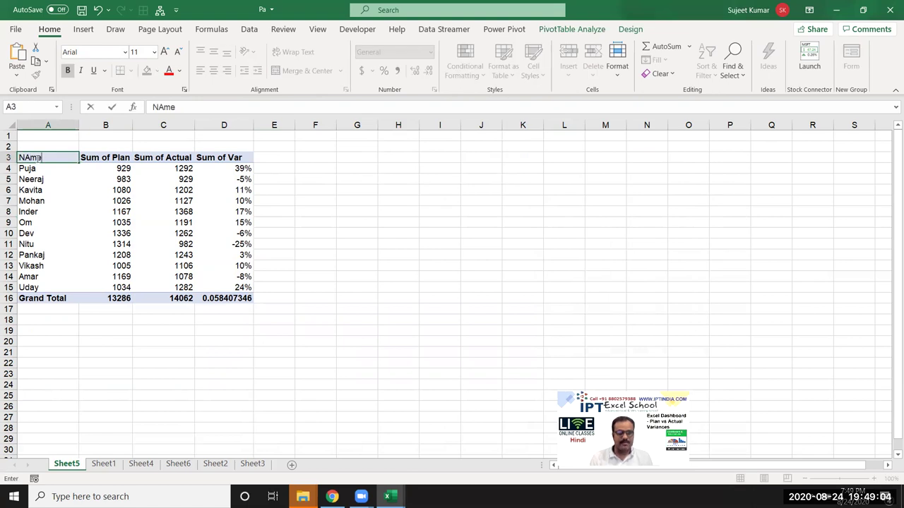
{"action": "key", "text": "Tab"}
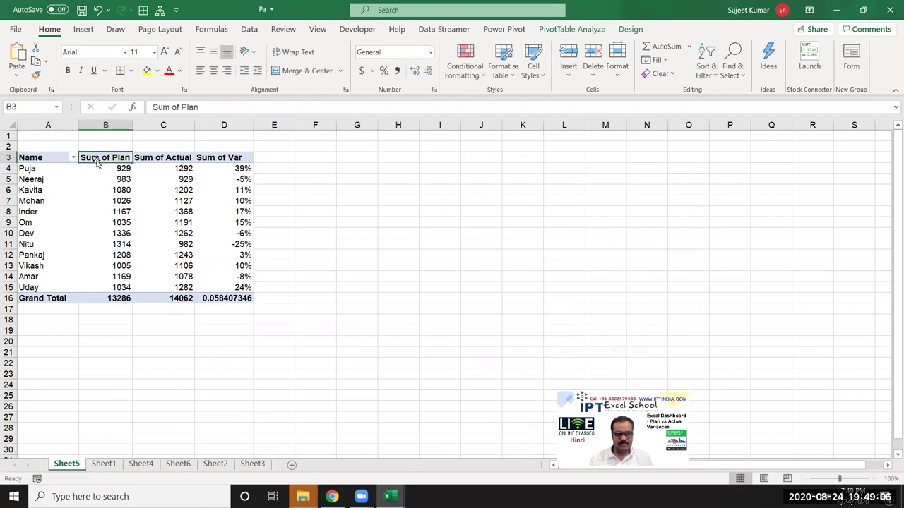
{"action": "type", "text": "Pl"}
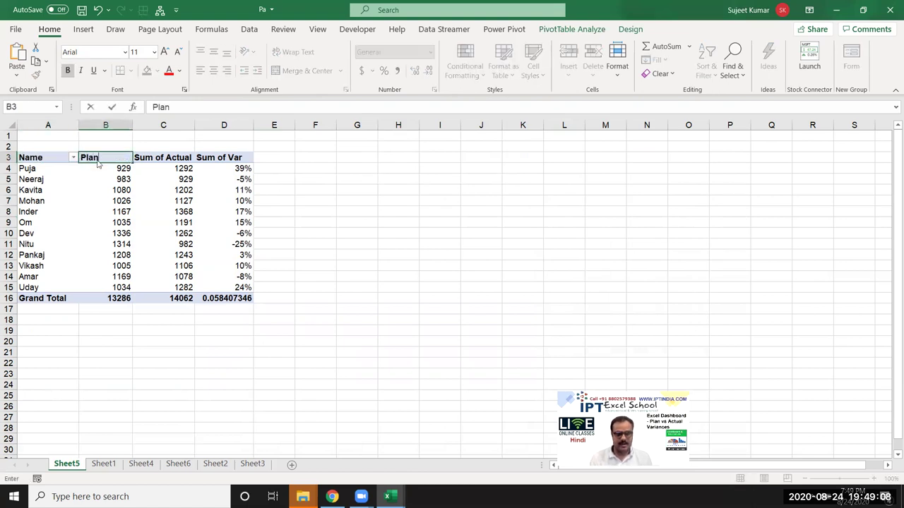
{"action": "key", "text": "Return"}
{"action": "key", "text": "Return"}
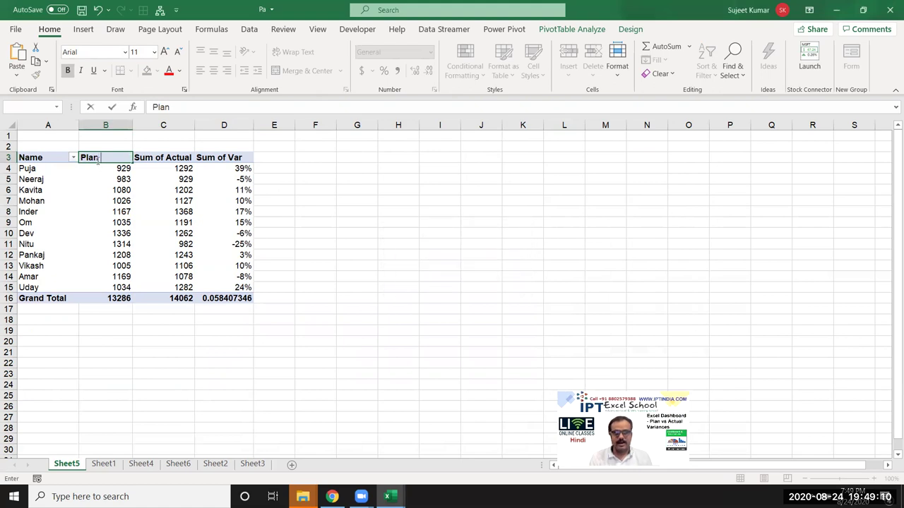
{"action": "key", "text": "Return"}
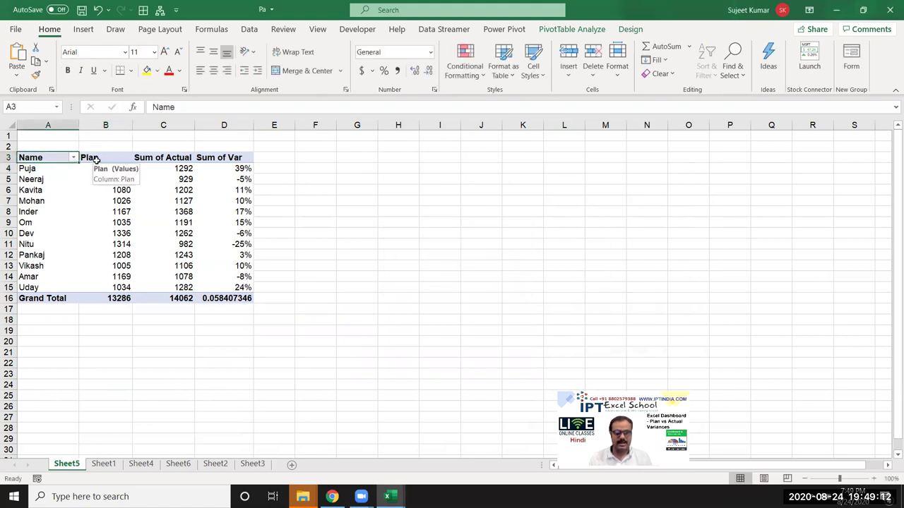
{"action": "left_click", "coordinate": [98, 160]}
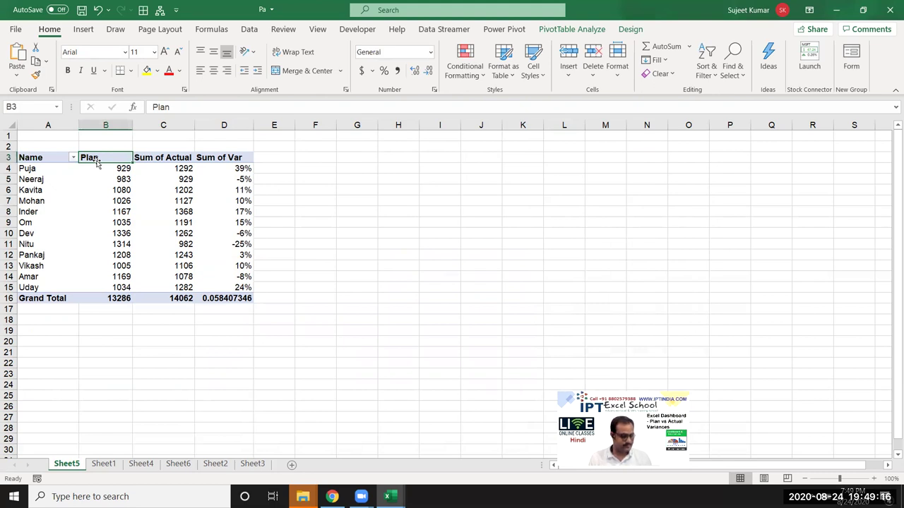
Rename the remaining pivot headers to Actual and Var
{"action": "key", "text": "Right"}
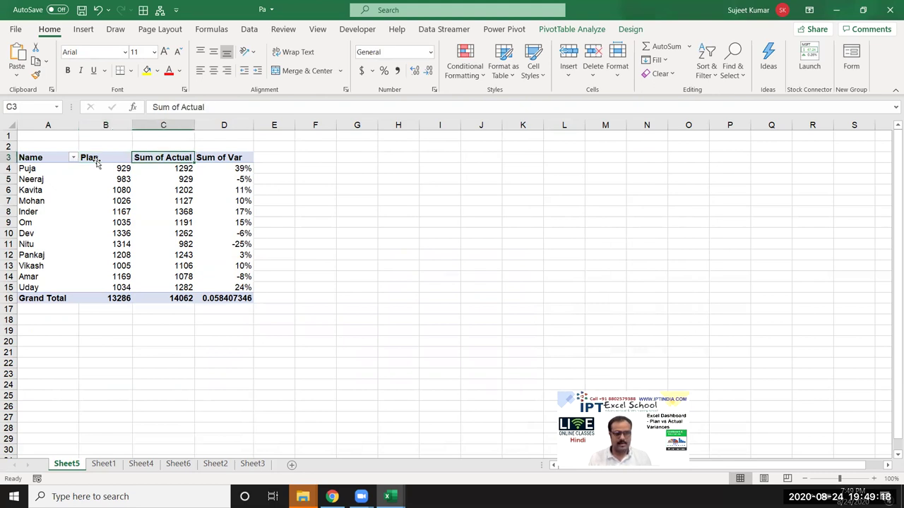
{"action": "type", "text": "A"}
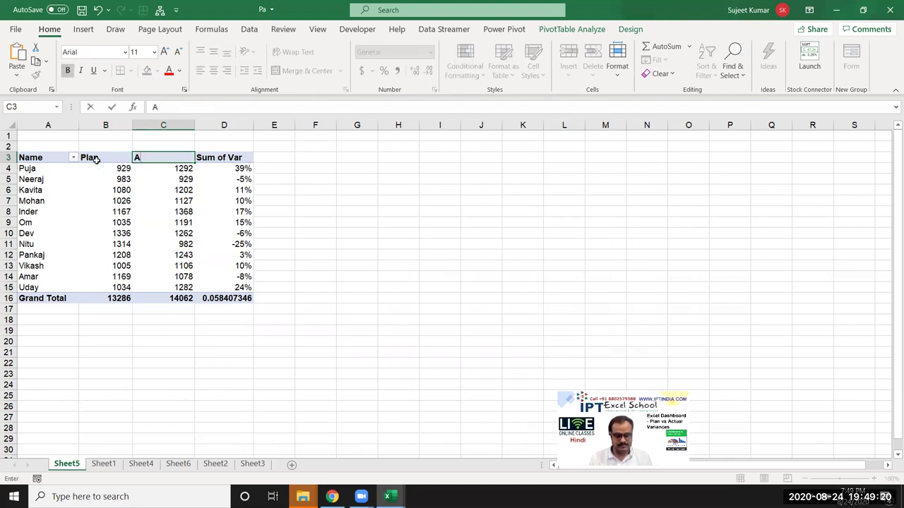
{"action": "type", "text": "ctu"}
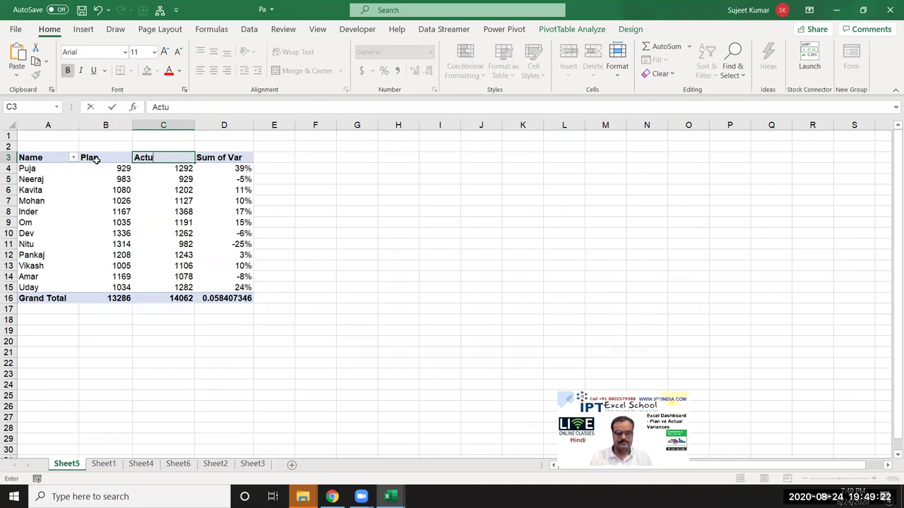
{"action": "key", "text": "Return"}
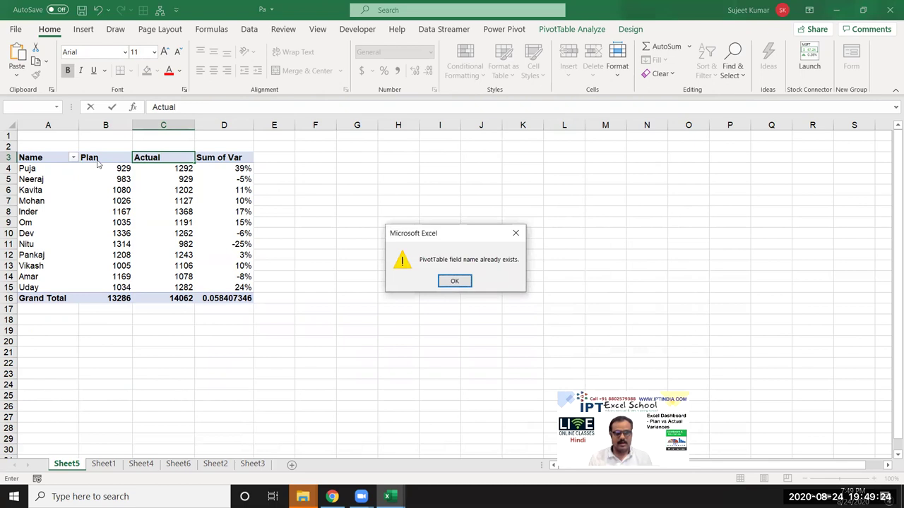
{"action": "key", "text": "Return"}
{"action": "key", "text": "Tab"}
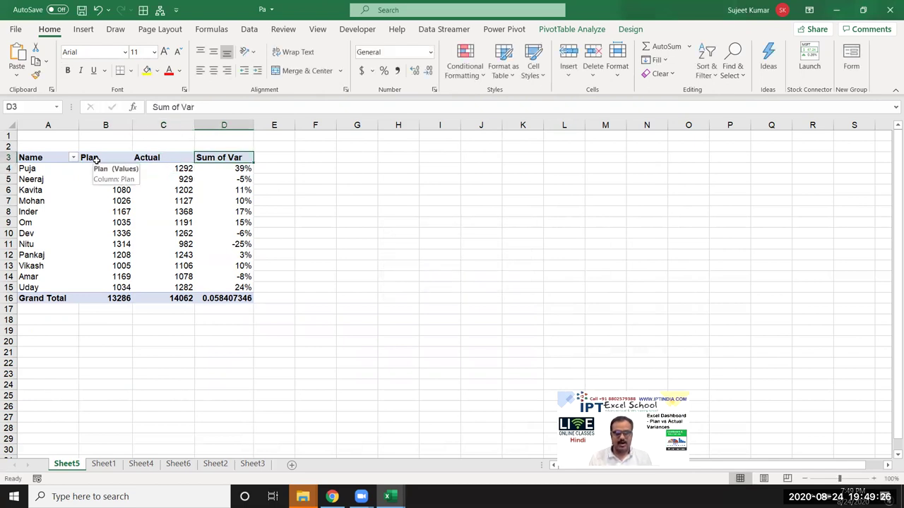
{"action": "type", "text": "Var"}
{"action": "key", "text": "Return"}
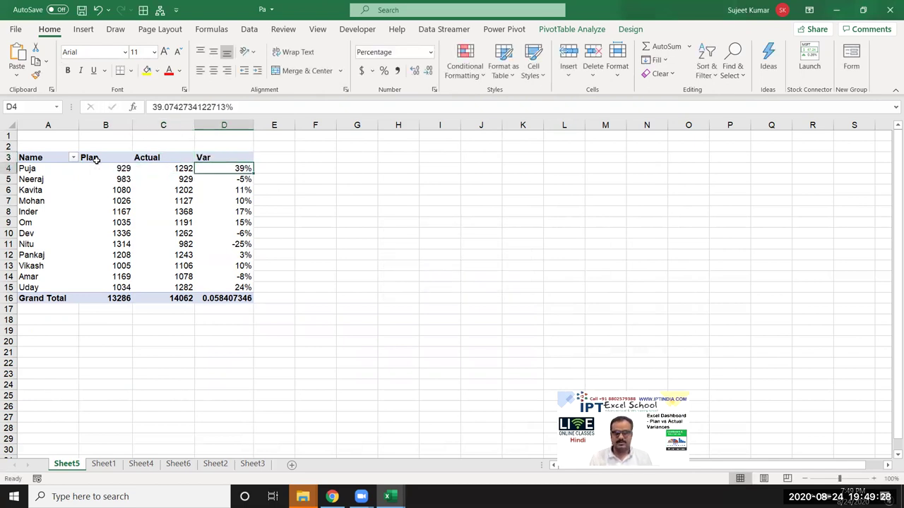
{"action": "left_click", "coordinate": [30, 179]}
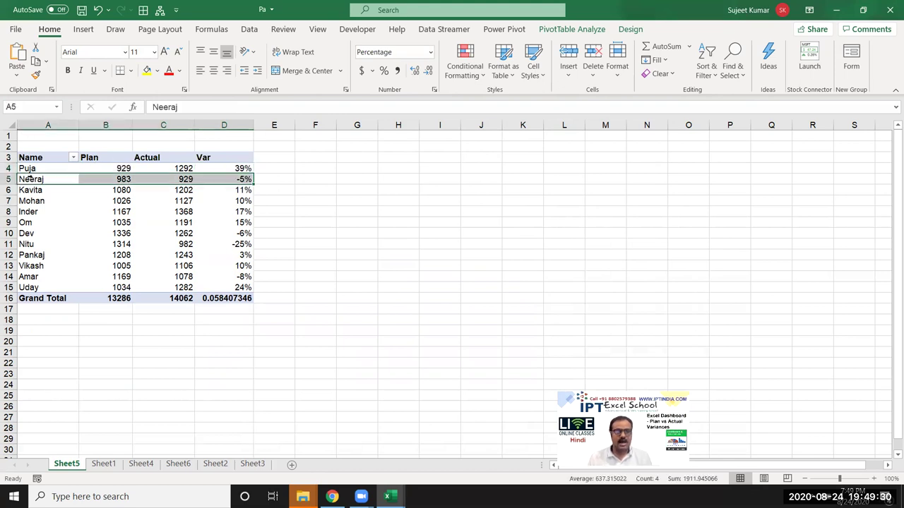
{"action": "left_click", "coordinate": [94, 178]}
{"action": "left_click", "coordinate": [84, 29]}
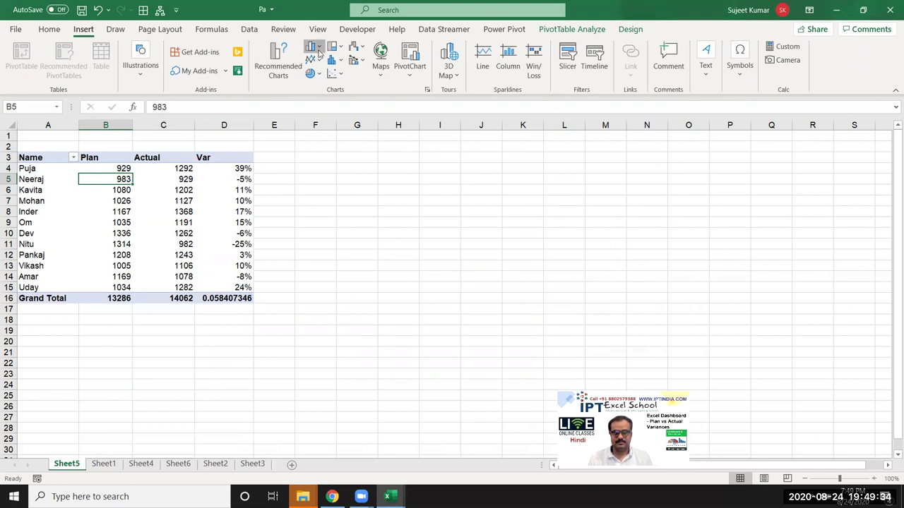
Insert a clustered column PivotChart, move it beside the pivot table and enlarge it
{"action": "left_click", "coordinate": [319, 50]}
{"action": "left_click", "coordinate": [321, 91]}
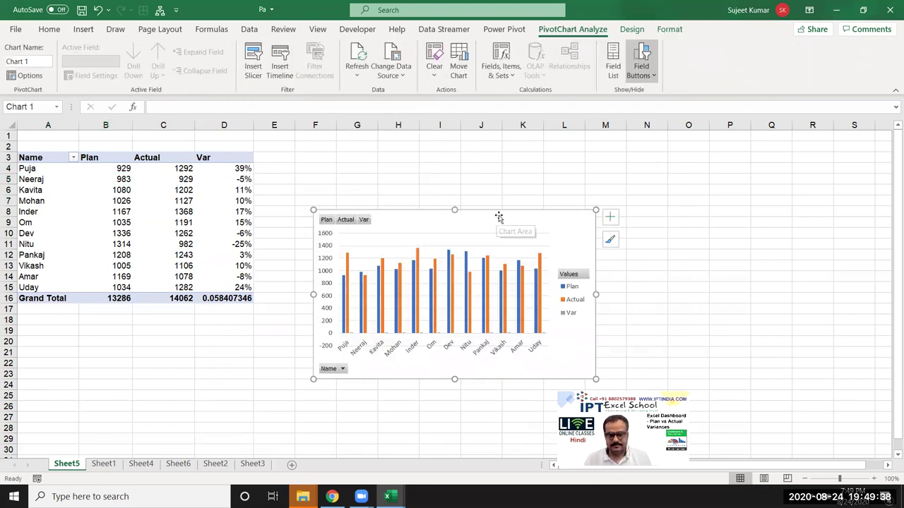
{"action": "left_click_drag", "start_coordinate": [499, 215], "coordinate": [451, 153]}
{"action": "left_click", "coordinate": [451, 153]}
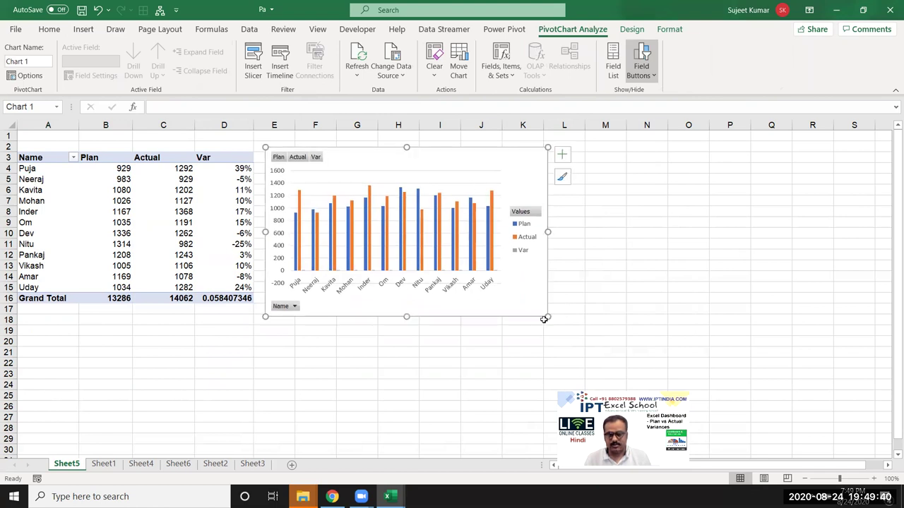
{"action": "mouse_move", "coordinate": [547, 317]}
{"action": "left_mouse_down"}
{"action": "mouse_move", "coordinate": [734, 332]}
{"action": "mouse_move", "coordinate": [807, 358]}
{"action": "left_mouse_up"}
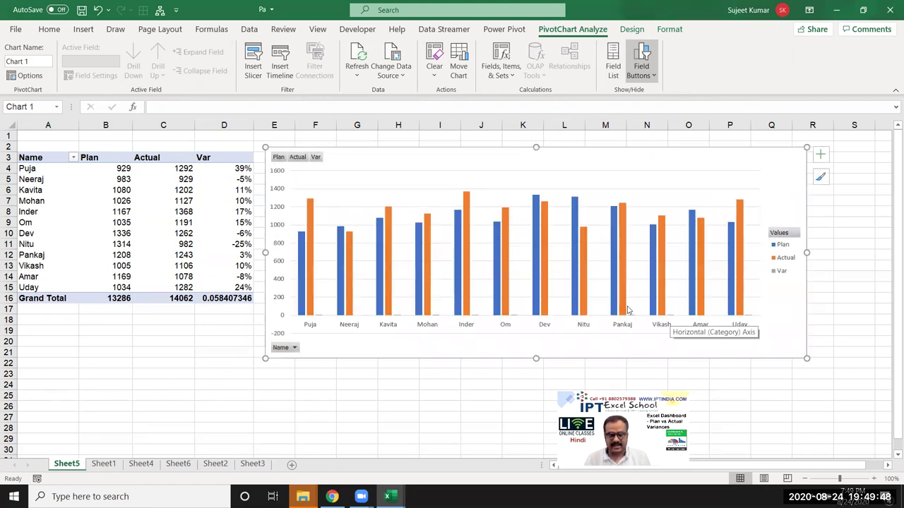
Select the Var values D4:D15, then select the chart's Actual series
{"action": "left_click_drag", "start_coordinate": [212, 168], "coordinate": [211, 286]}
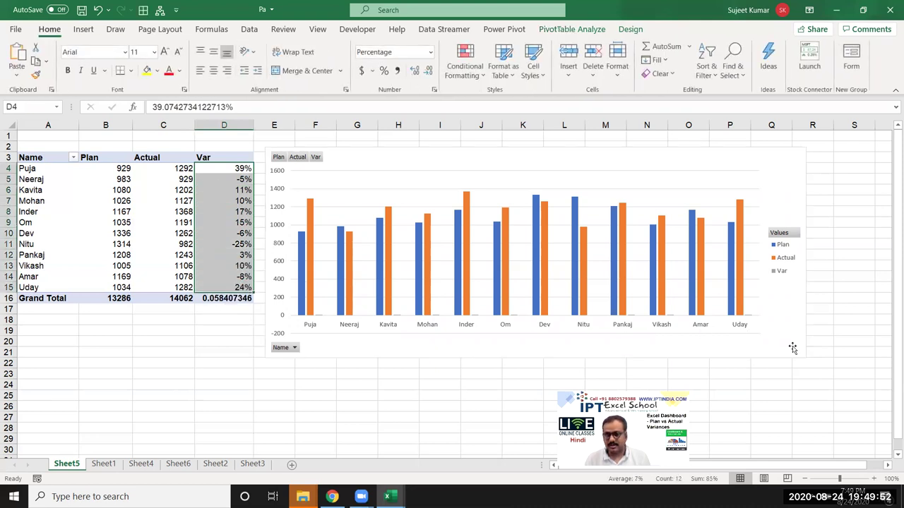
{"action": "left_click", "coordinate": [748, 319]}
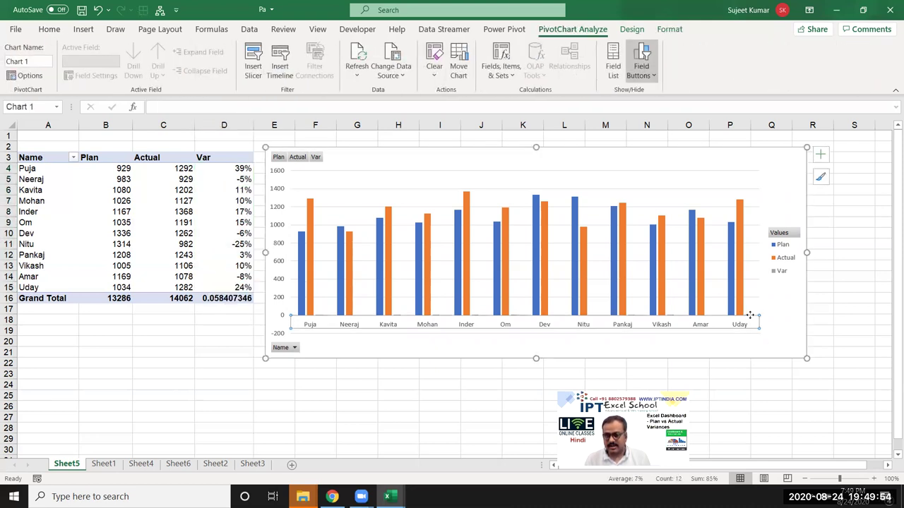
{"action": "left_click", "coordinate": [742, 311]}
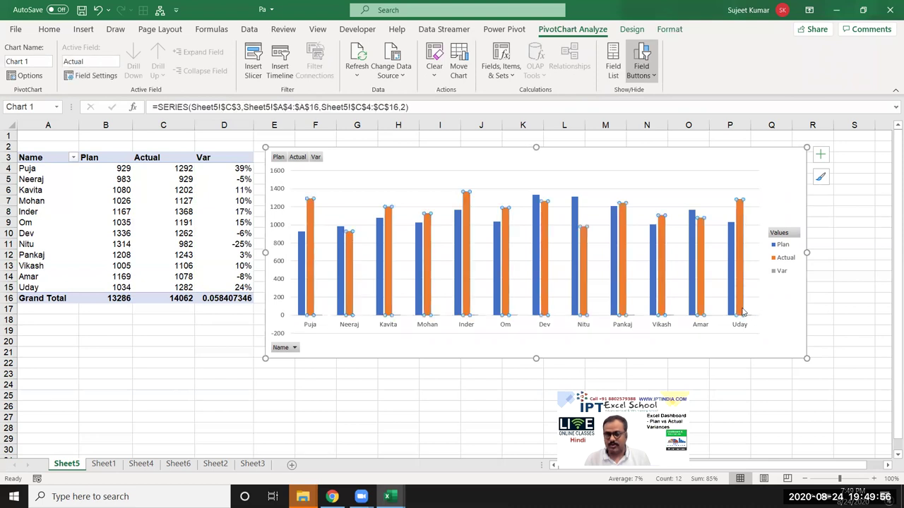
Make Var a Stacked Line with Markers on the secondary axis in a combo chart
{"action": "right_click", "coordinate": [742, 312]}
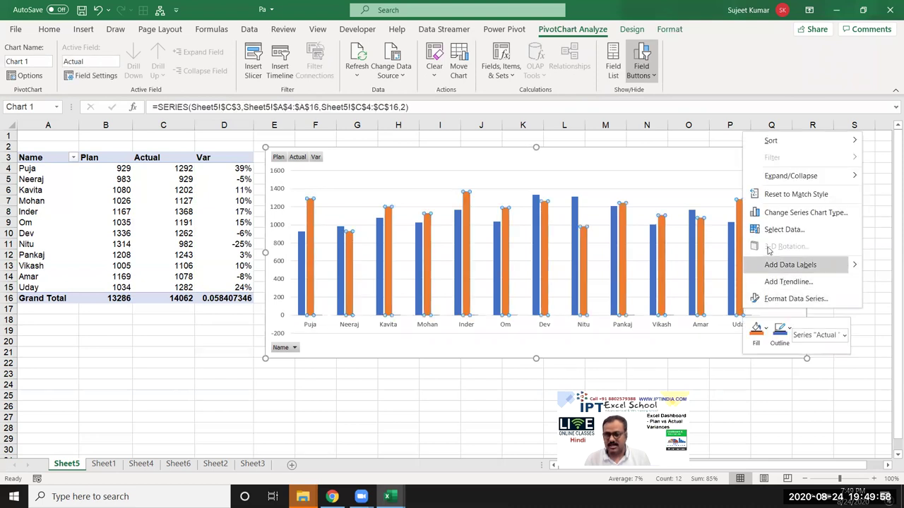
{"action": "left_click", "coordinate": [781, 215]}
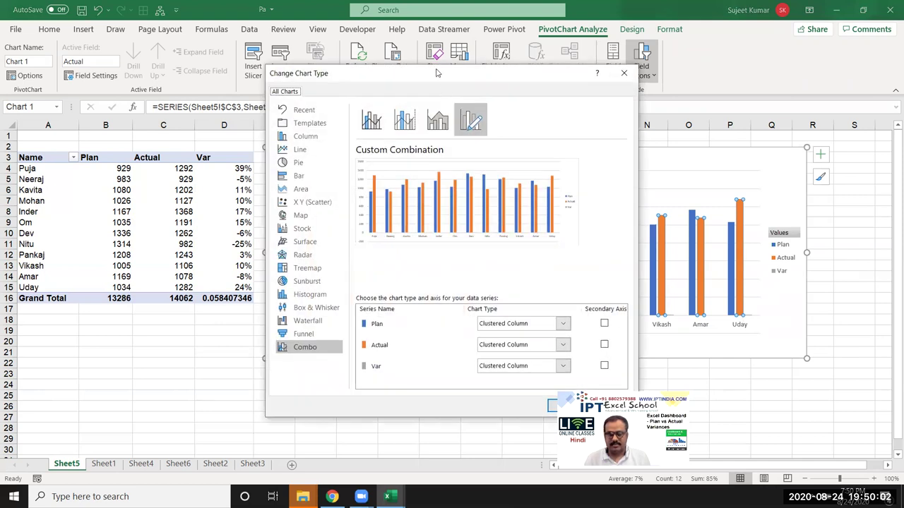
{"action": "left_click_drag", "start_coordinate": [440, 72], "coordinate": [231, 63]}
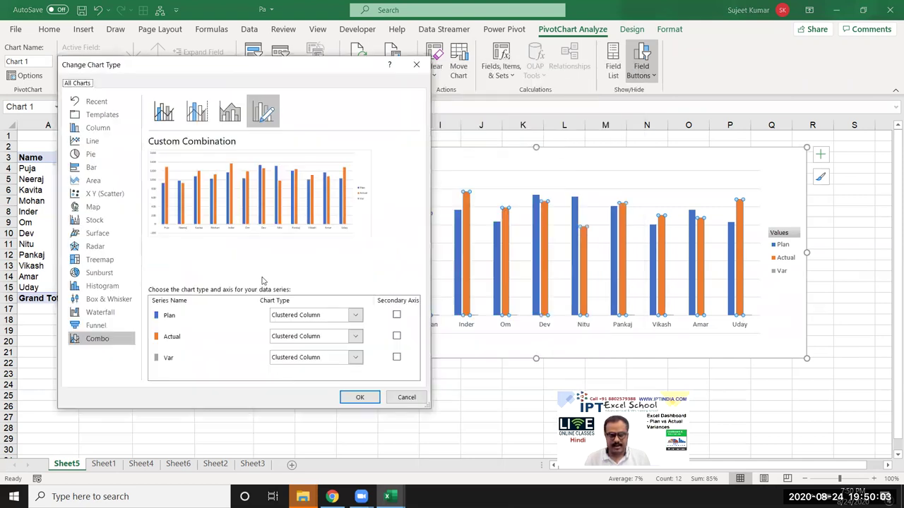
{"action": "left_click", "coordinate": [293, 362]}
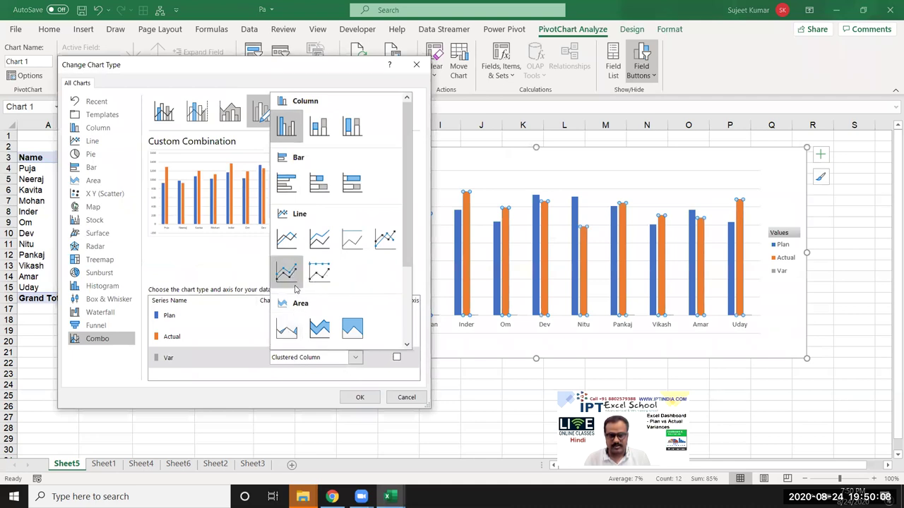
{"action": "left_click", "coordinate": [286, 275]}
{"action": "left_click", "coordinate": [397, 358]}
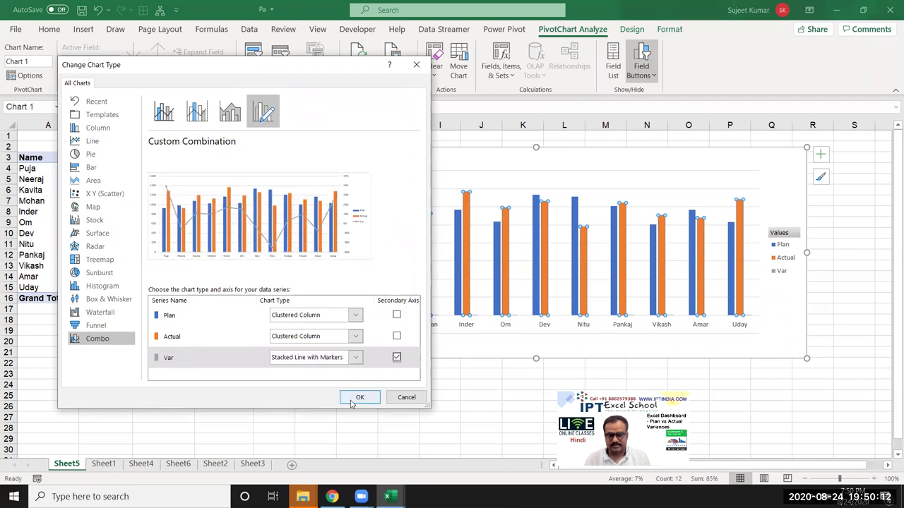
{"action": "left_click", "coordinate": [356, 397]}
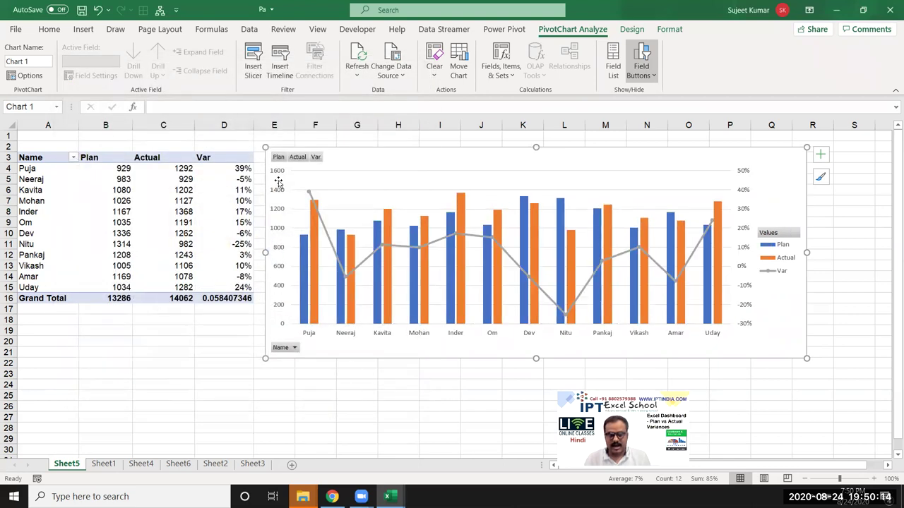
Open Format Data Series for the Actual series and move the chart further left
{"action": "left_click", "coordinate": [719, 271]}
{"action": "right_click", "coordinate": [719, 270]}
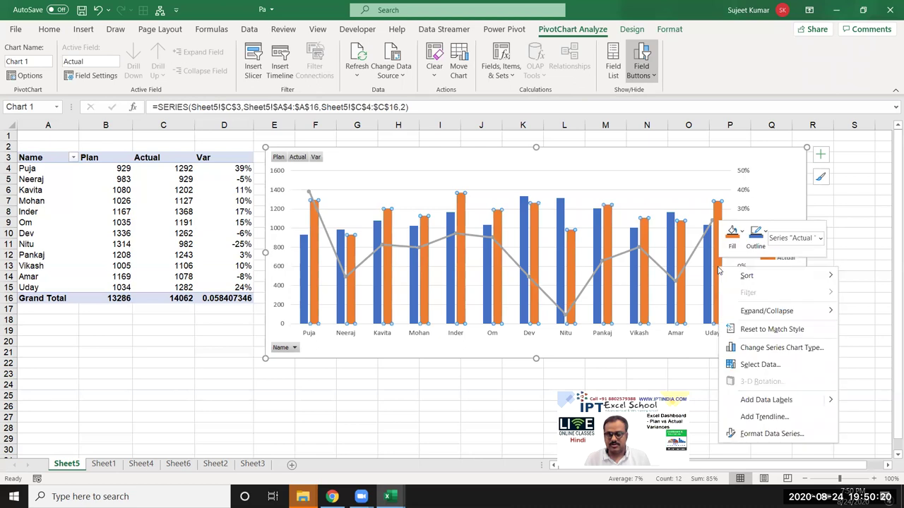
{"action": "left_click", "coordinate": [753, 435]}
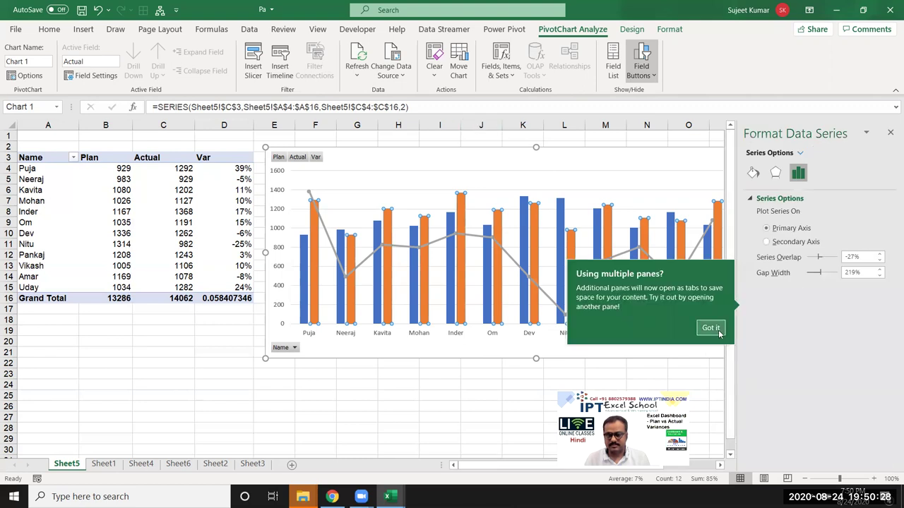
{"action": "left_click", "coordinate": [711, 328]}
{"action": "left_click_drag", "start_coordinate": [608, 163], "coordinate": [480, 160]}
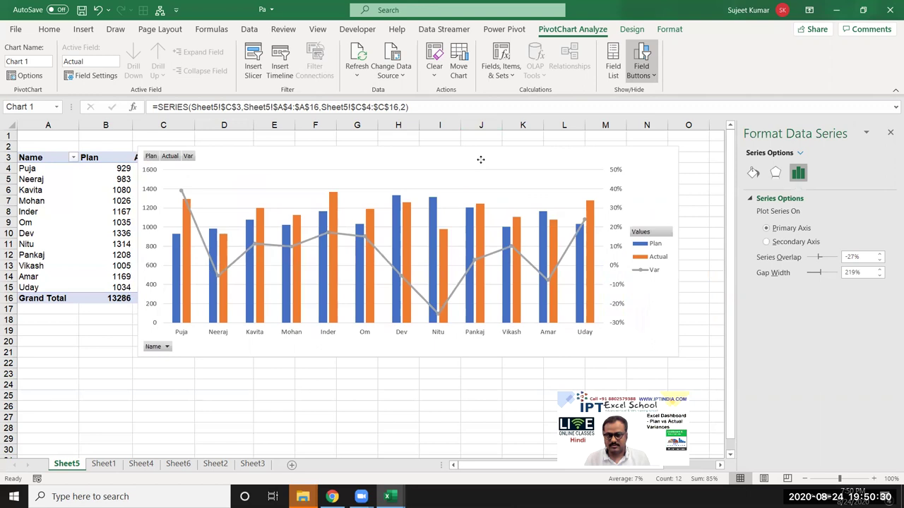
Browse the chart area's Size, Effects and Fill & Line settings, then reselect the Actual series
{"action": "left_click", "coordinate": [481, 160]}
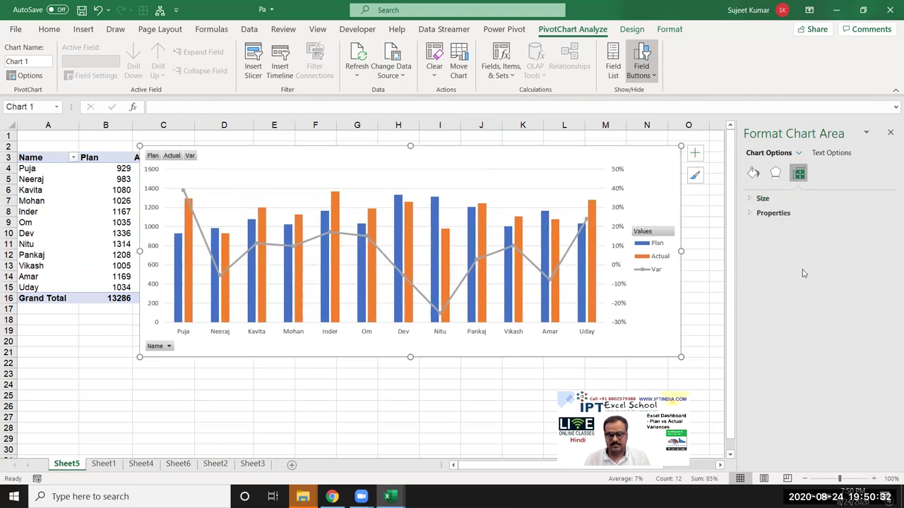
{"action": "left_click", "coordinate": [760, 200]}
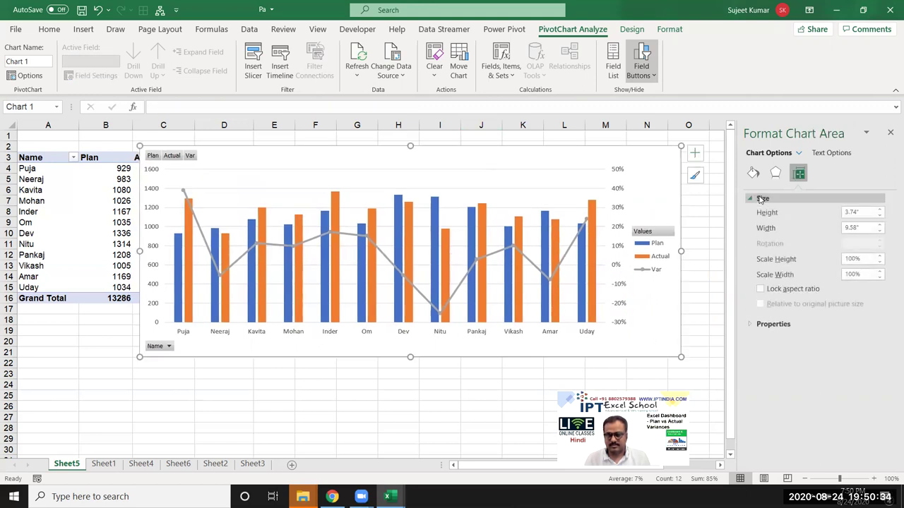
{"action": "left_click", "coordinate": [776, 177]}
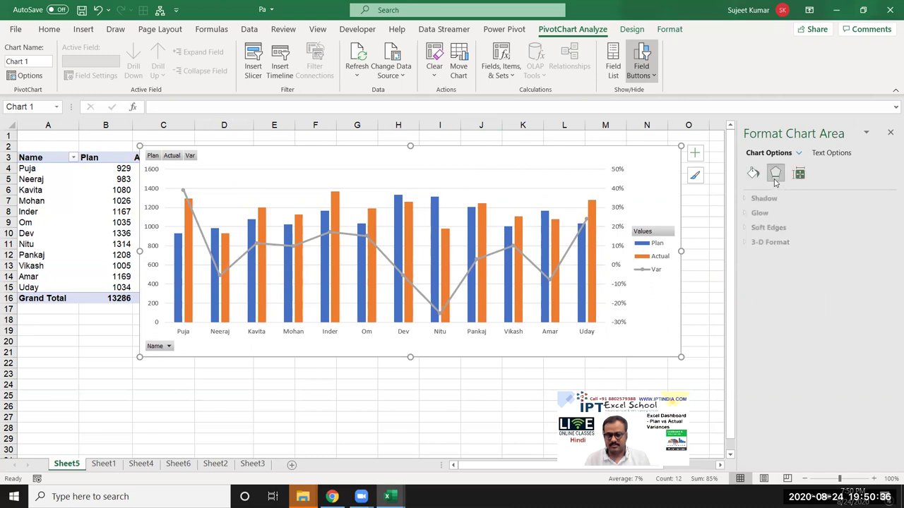
{"action": "left_click", "coordinate": [765, 199]}
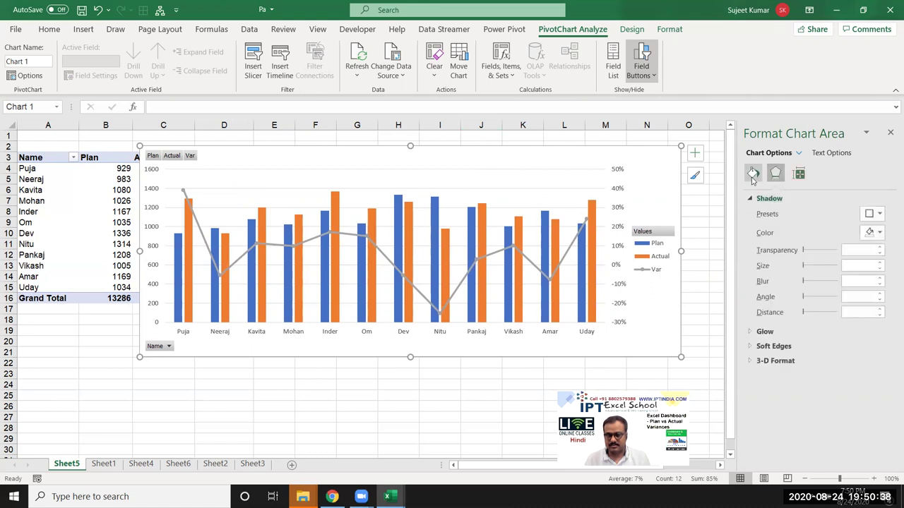
{"action": "left_click", "coordinate": [753, 175]}
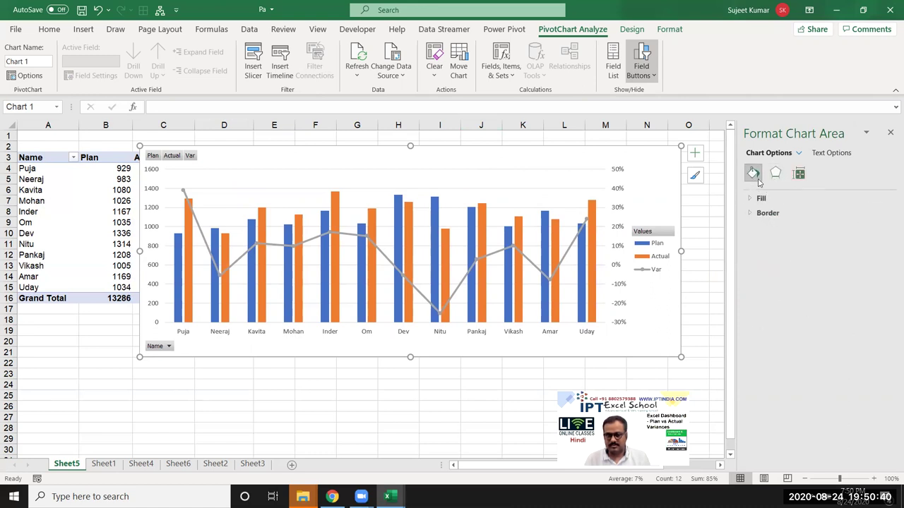
{"action": "left_click", "coordinate": [799, 174]}
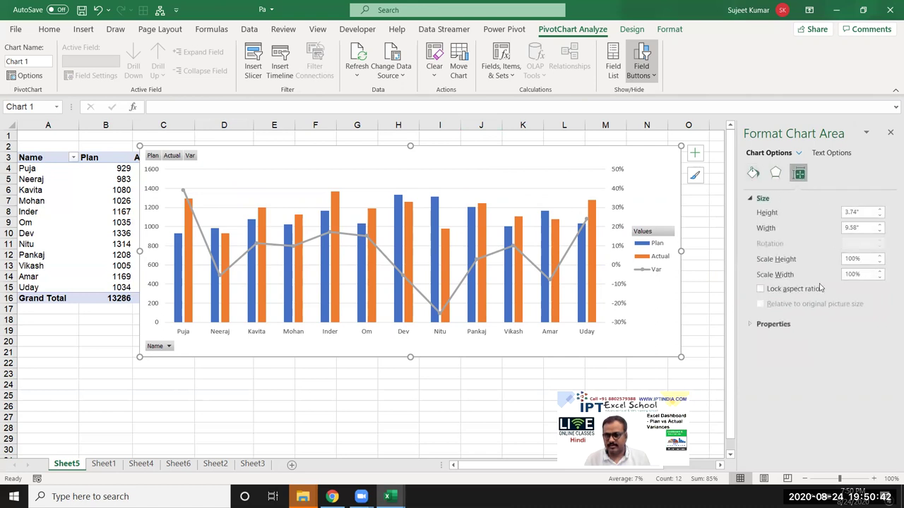
{"action": "left_click", "coordinate": [592, 247]}
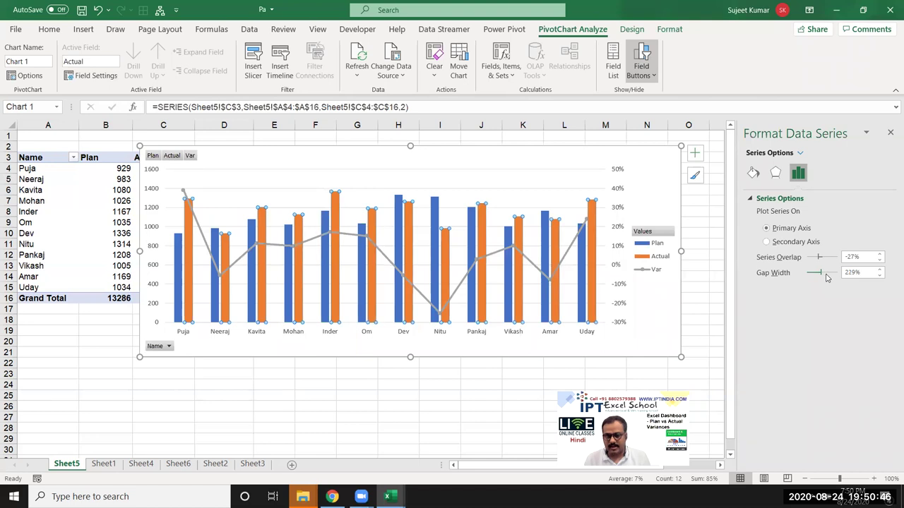
Set the Actual series' gap width to about 38% and its Series Overlap to 100%
{"action": "left_click_drag", "start_coordinate": [827, 275], "coordinate": [818, 274]}
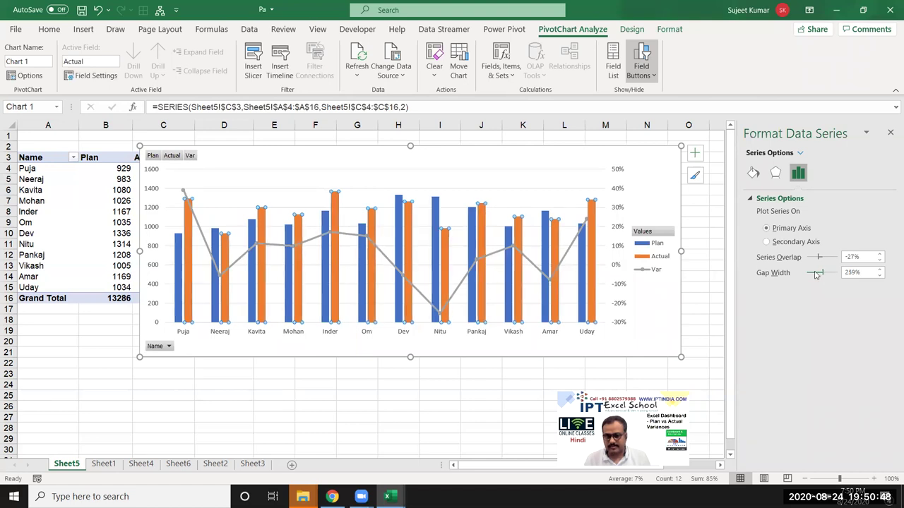
{"action": "left_click_drag", "start_coordinate": [818, 273], "coordinate": [814, 275]}
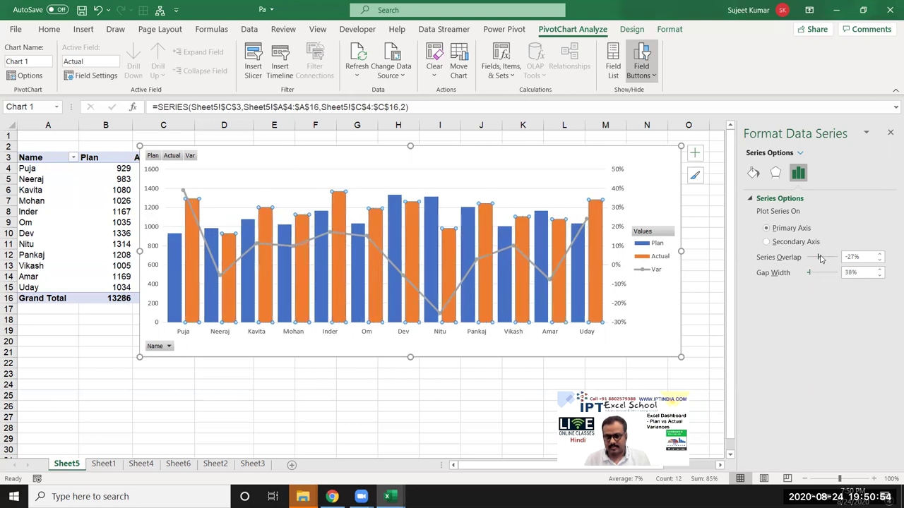
{"action": "left_click_drag", "start_coordinate": [819, 262], "coordinate": [829, 263]}
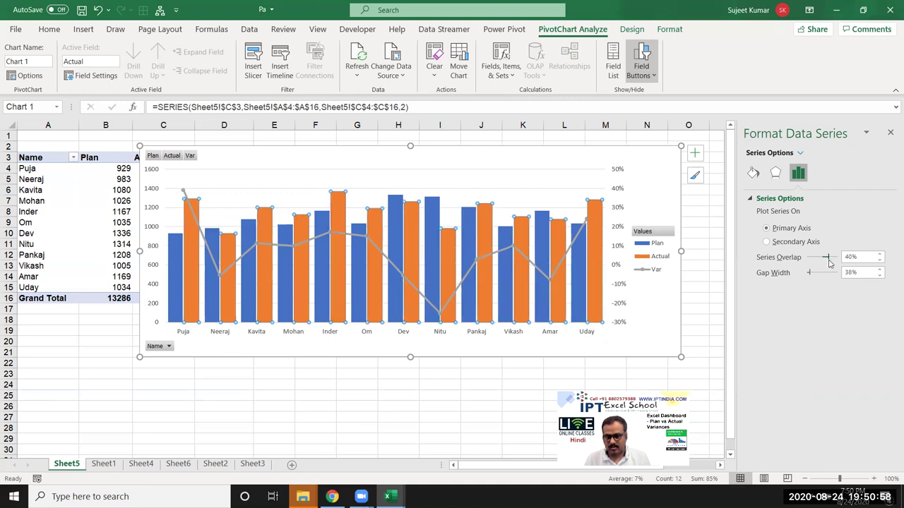
{"action": "left_click_drag", "start_coordinate": [832, 260], "coordinate": [834, 260]}
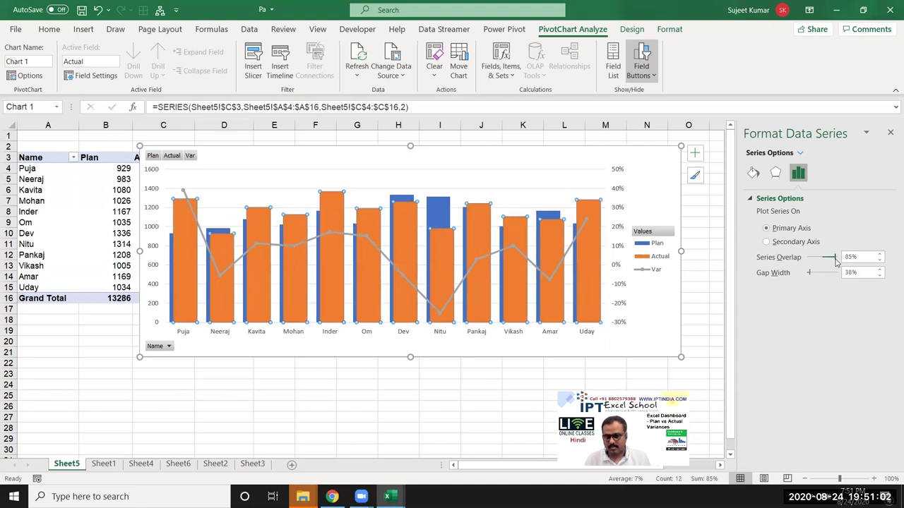
{"action": "left_click_drag", "start_coordinate": [837, 261], "coordinate": [841, 261]}
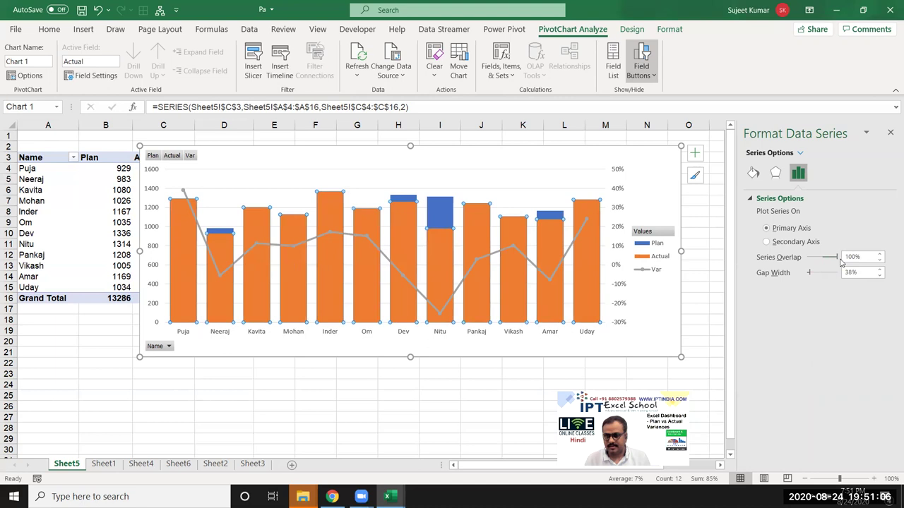
Give the Actual columns a solid black fill at about 58% transparency
{"action": "left_click", "coordinate": [753, 173]}
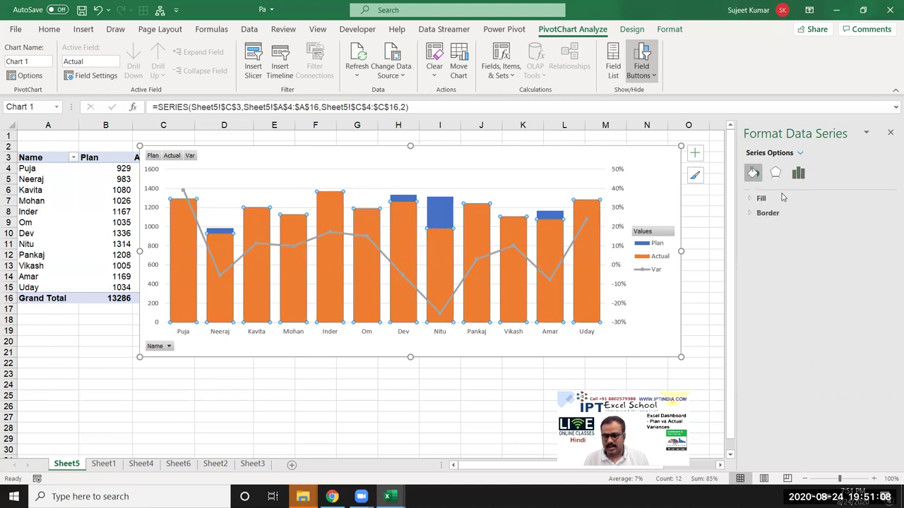
{"action": "left_click", "coordinate": [775, 199]}
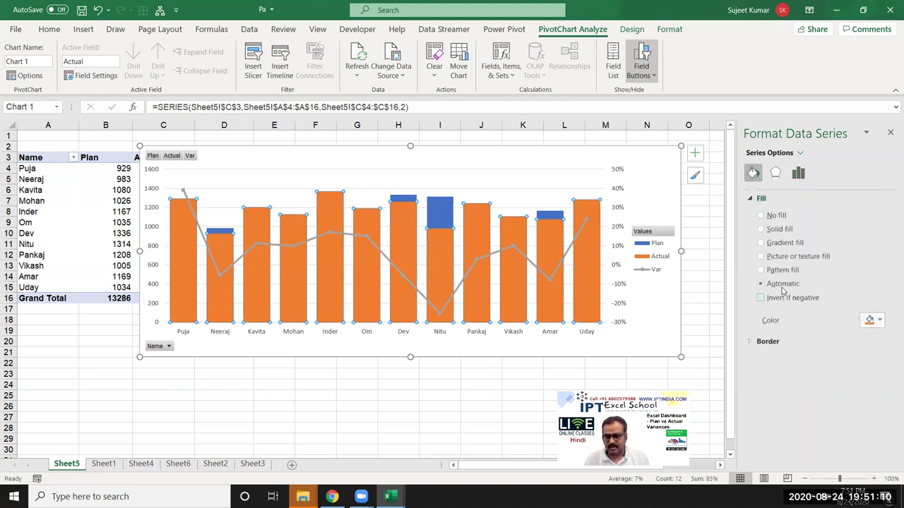
{"action": "left_click", "coordinate": [774, 230]}
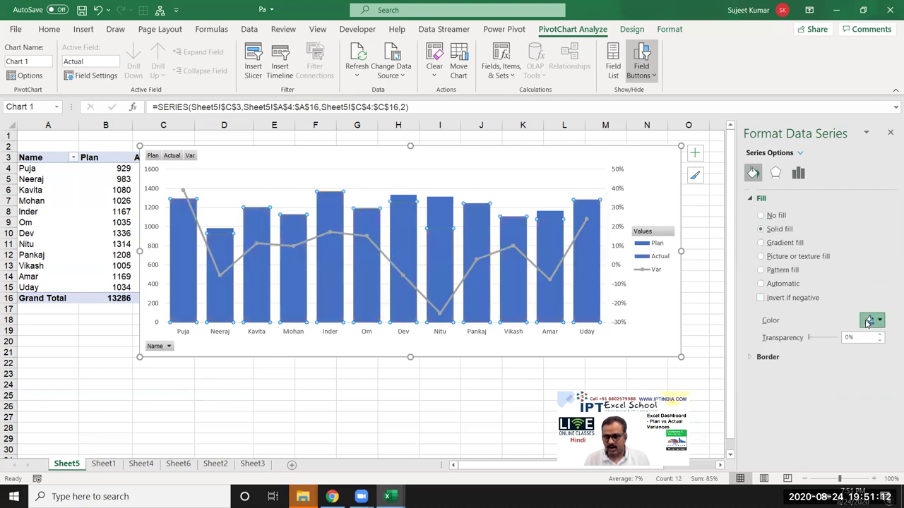
{"action": "left_click", "coordinate": [870, 320]}
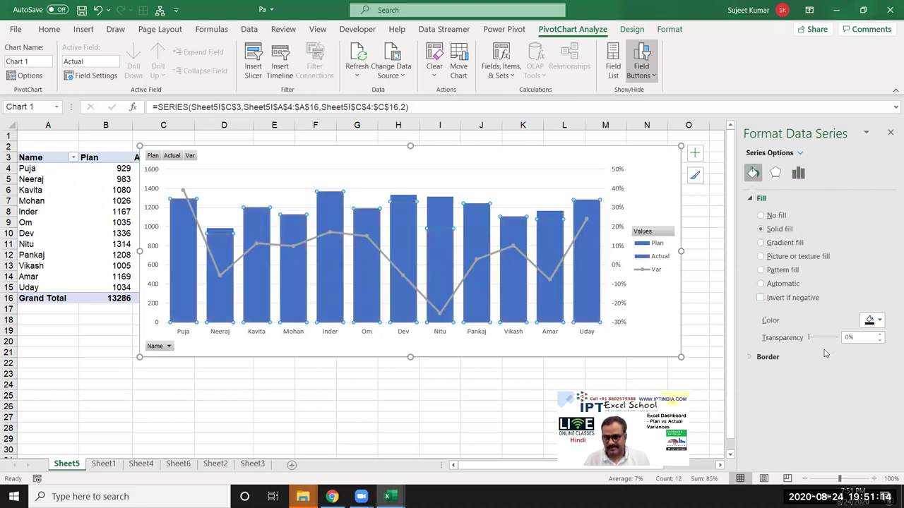
{"action": "left_click", "coordinate": [823, 352]}
{"action": "left_click_drag", "start_coordinate": [809, 339], "coordinate": [825, 341]}
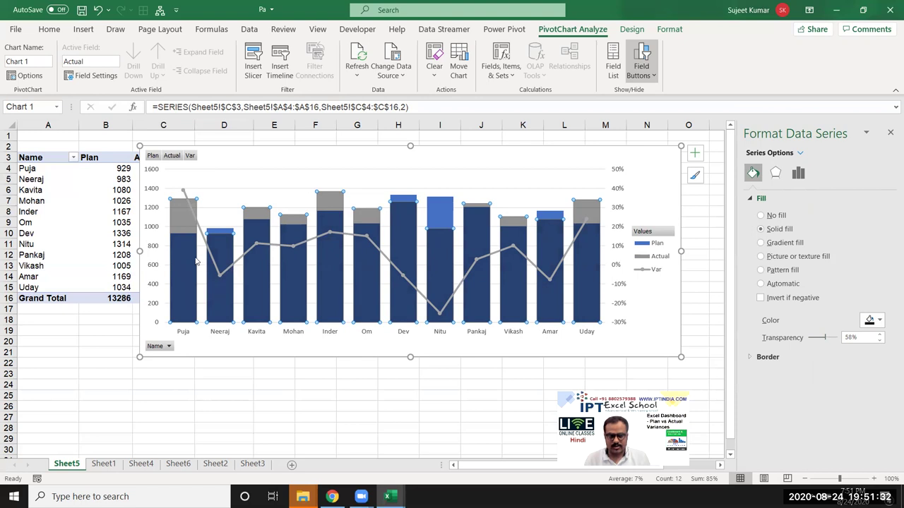
Edit the Actual series formula to remove its plot-order number
{"action": "left_click", "coordinate": [190, 232]}
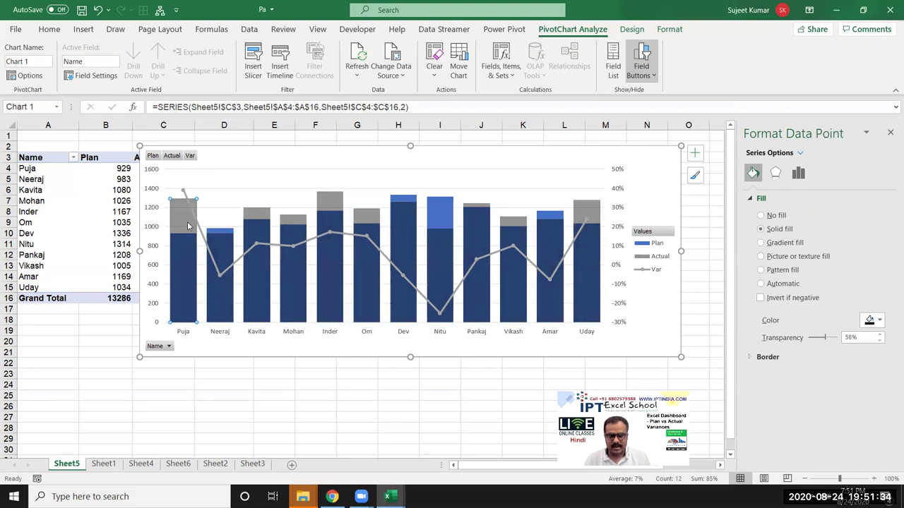
{"action": "left_click", "coordinate": [401, 107]}
{"action": "key", "text": "BackSpace"}
{"action": "type", "text": "1"}
{"action": "key", "text": "Return"}
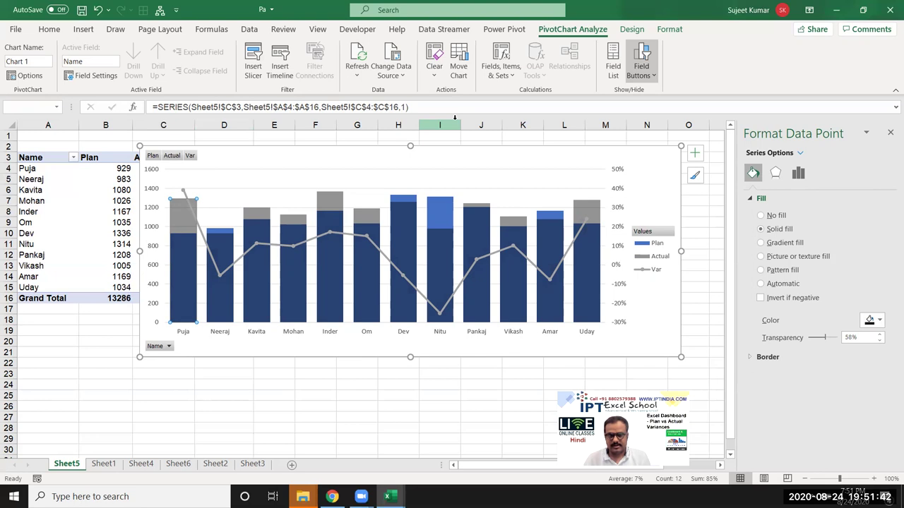
Click through the chart's columns, series and plot area, ending with the Plan series selected
{"action": "left_click", "coordinate": [219, 302]}
{"action": "left_click", "coordinate": [264, 236]}
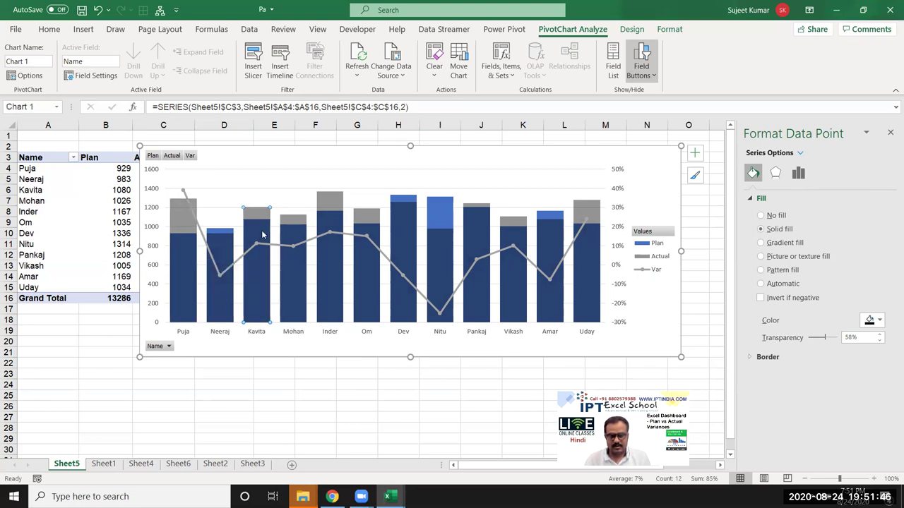
{"action": "left_click", "coordinate": [410, 262]}
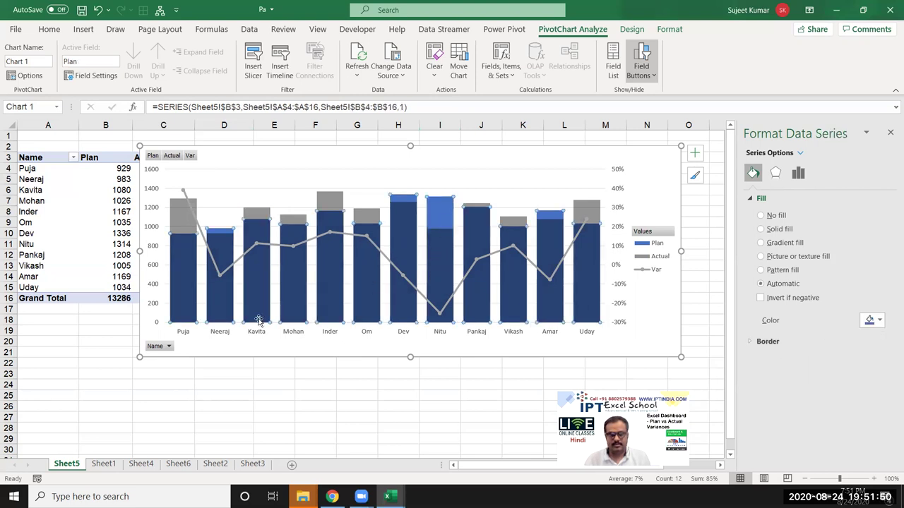
{"action": "left_click", "coordinate": [191, 294]}
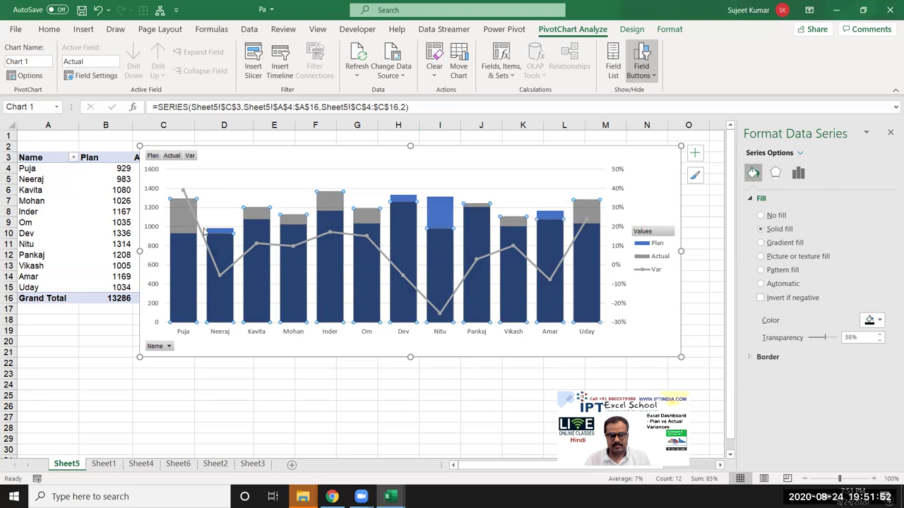
{"action": "left_click", "coordinate": [258, 177]}
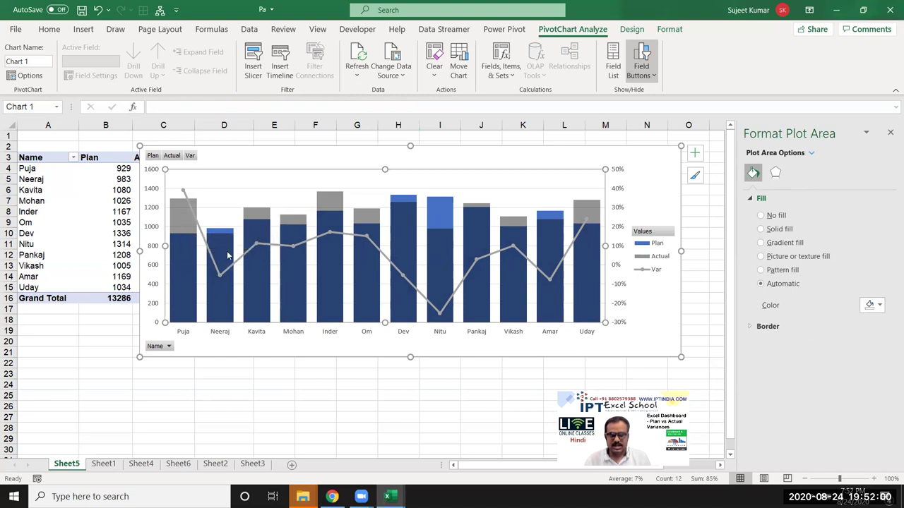
{"action": "mouse_move", "coordinate": [222, 233]}
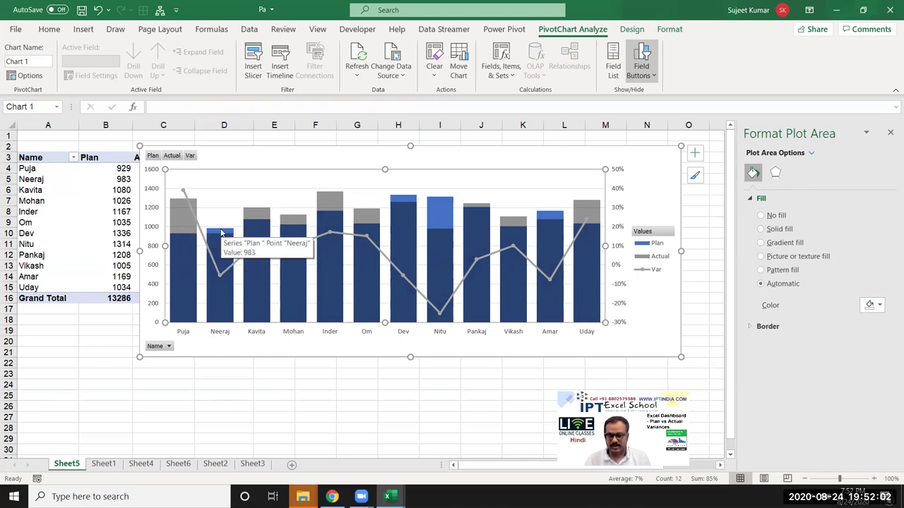
{"action": "left_click", "coordinate": [219, 233]}
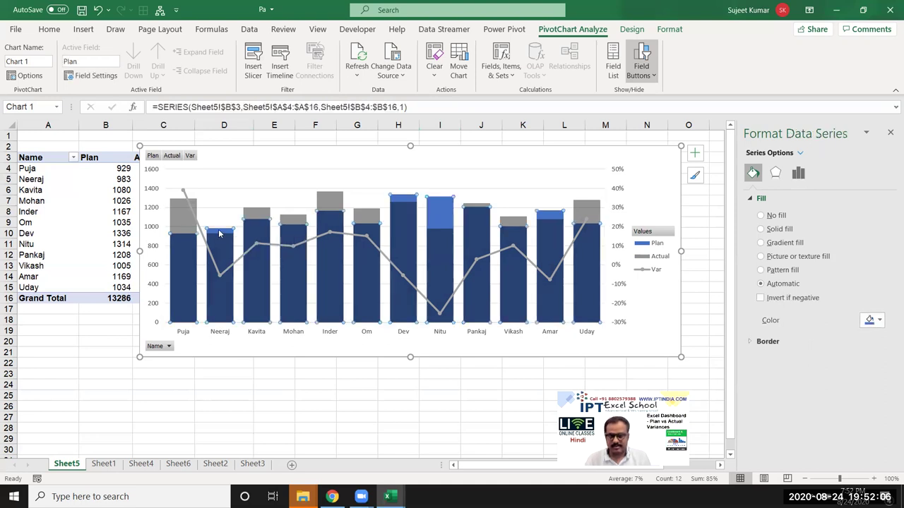
Give the Plan columns a pale solid fill and lower Actual's transparency to 17%
{"action": "left_click", "coordinate": [773, 230]}
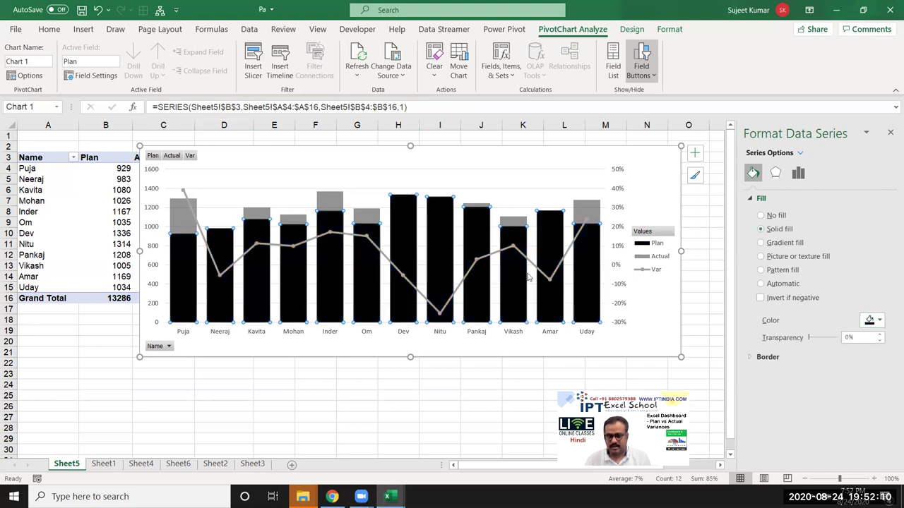
{"action": "mouse_move", "coordinate": [228, 263]}
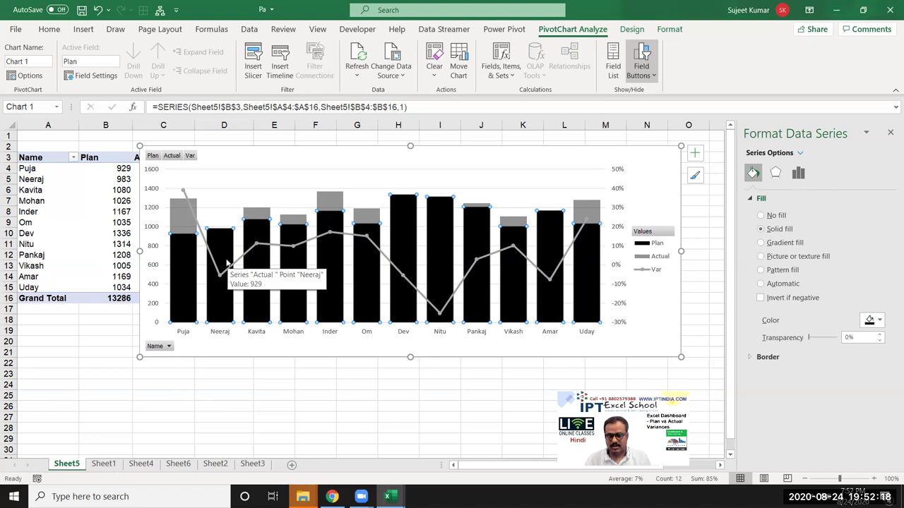
{"action": "left_click", "coordinate": [876, 320]}
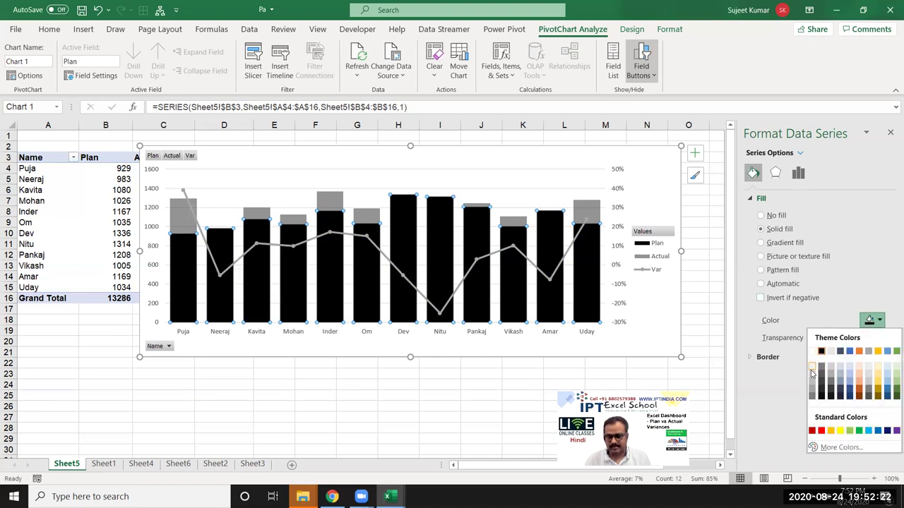
{"action": "key", "text": "Escape"}
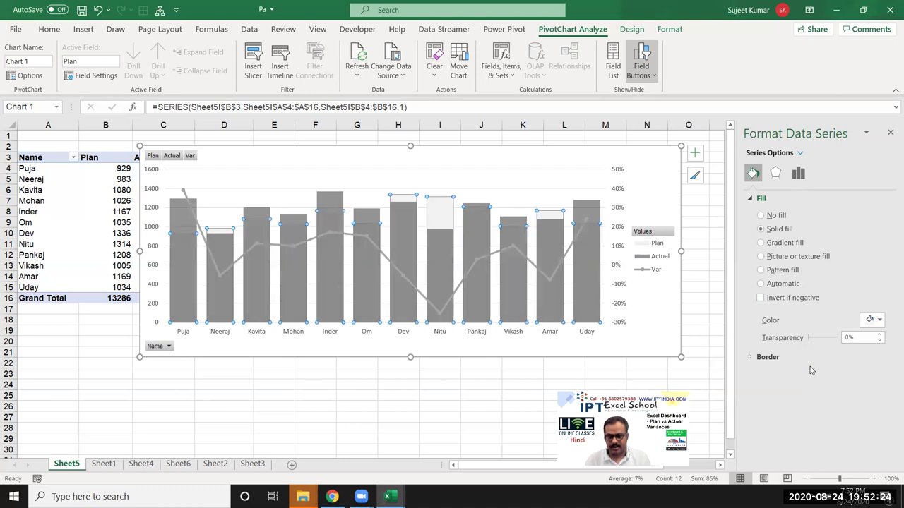
{"action": "left_click", "coordinate": [442, 256]}
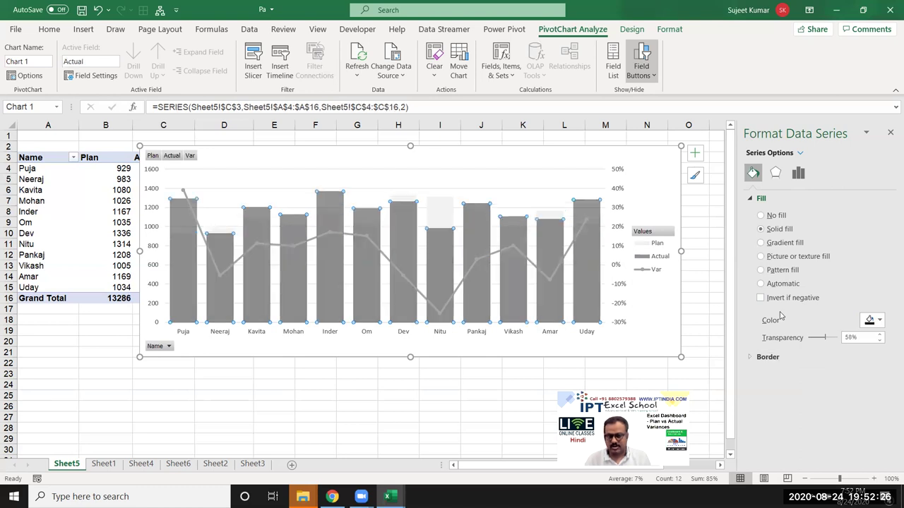
{"action": "left_click_drag", "start_coordinate": [821, 341], "coordinate": [814, 341]}
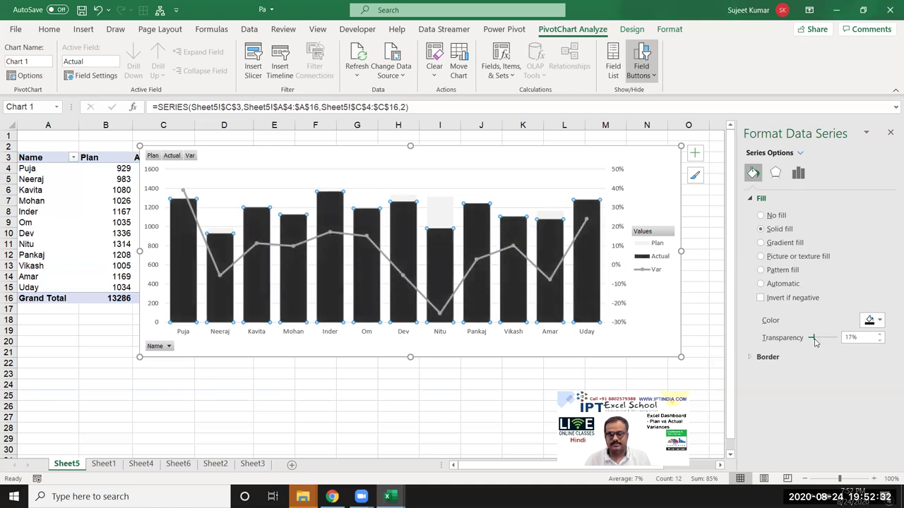
Widen the column gap to 104% while keeping 100% overlap, then click off the chart
{"action": "left_click", "coordinate": [798, 173]}
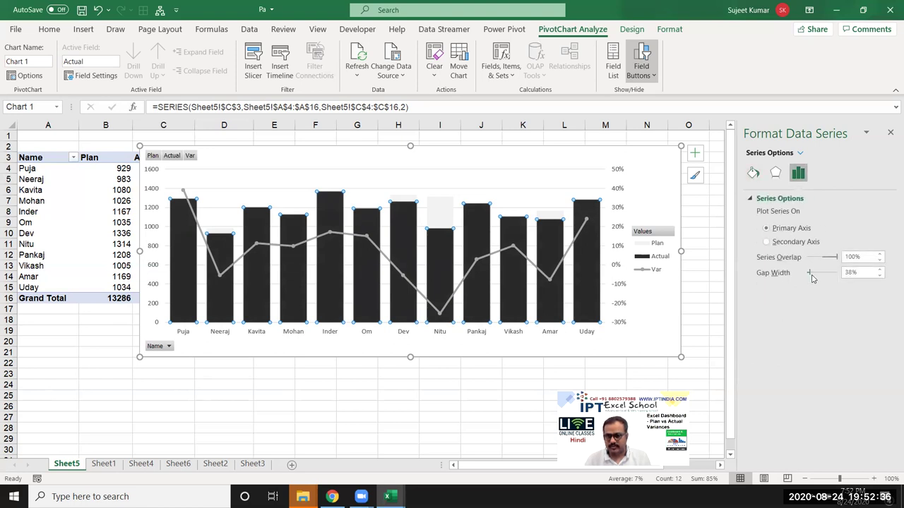
{"action": "left_click_drag", "start_coordinate": [813, 277], "coordinate": [816, 277]}
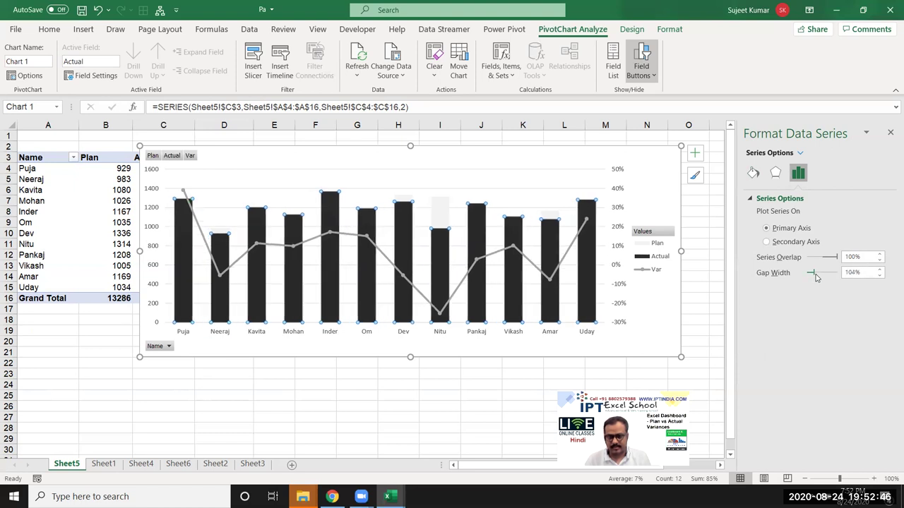
{"action": "left_click_drag", "start_coordinate": [834, 260], "coordinate": [840, 260]}
{"action": "left_click", "coordinate": [714, 315]}
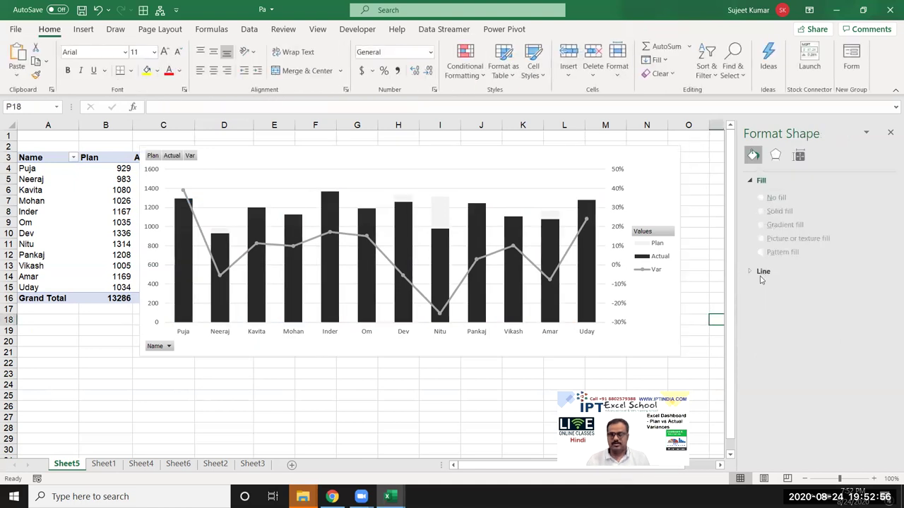
Close the shape formatting pane and return to Sheet1 with the dashboard data
{"action": "left_click", "coordinate": [890, 132]}
{"action": "left_click", "coordinate": [742, 166]}
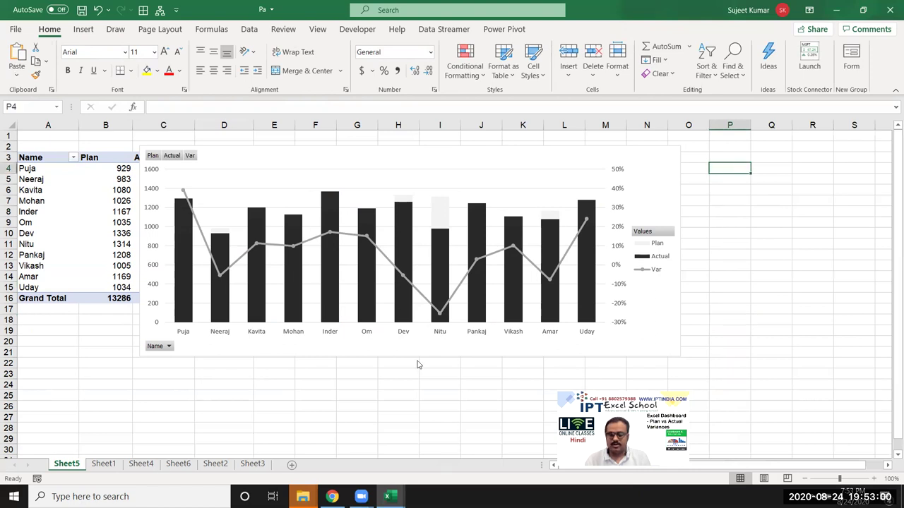
{"action": "left_click", "coordinate": [103, 464]}
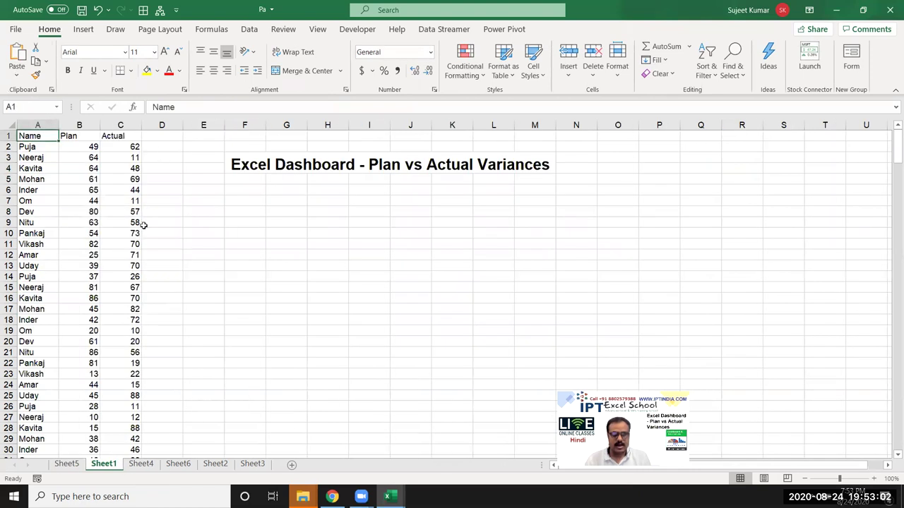
Open the Shapes gallery under Insert > Illustrations to pick a block arrow
{"action": "left_click", "coordinate": [83, 29]}
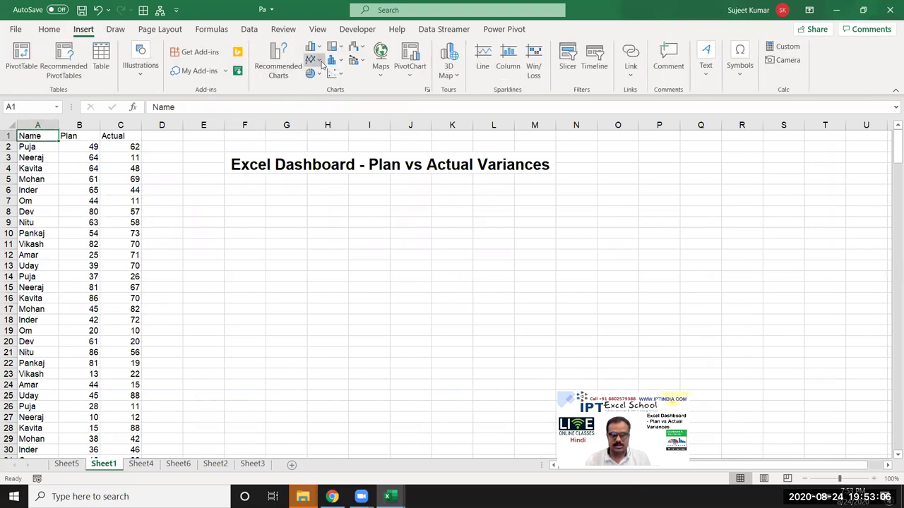
{"action": "left_click", "coordinate": [143, 76]}
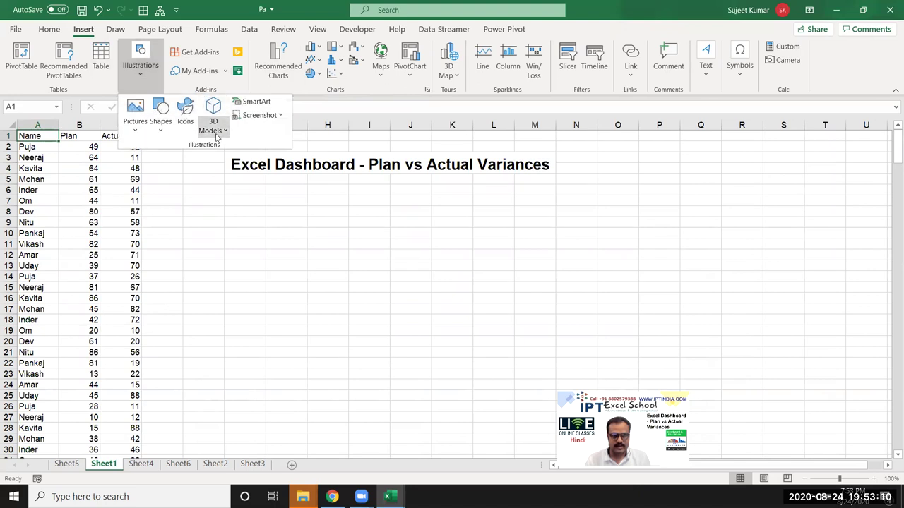
{"action": "left_click", "coordinate": [161, 116]}
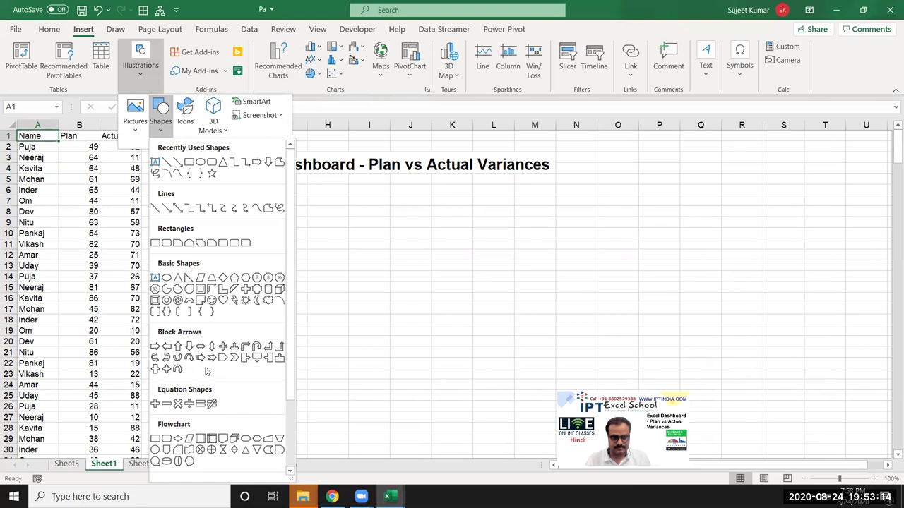
Draw a solid black, outline-free up arrow under the title, then select Sheet5's Actual columns
{"action": "left_click", "coordinate": [178, 347]}
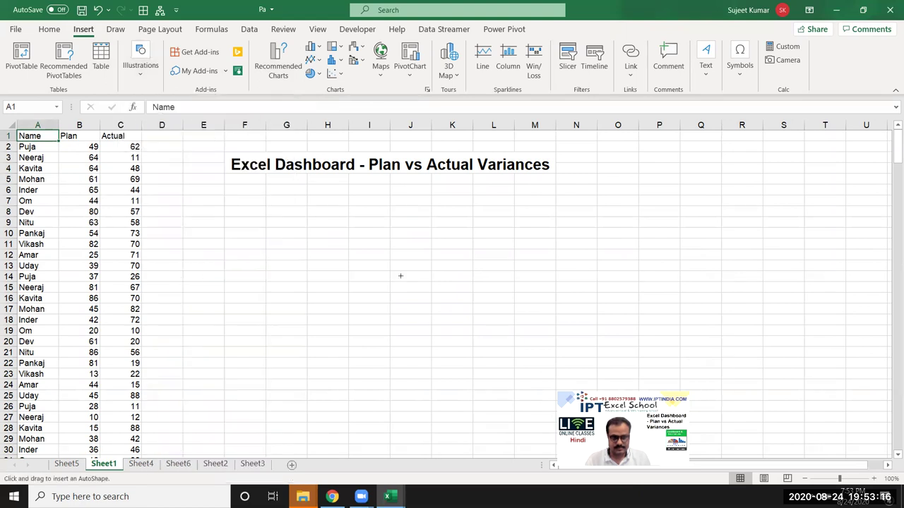
{"action": "left_click_drag", "start_coordinate": [332, 214], "coordinate": [374, 345]}
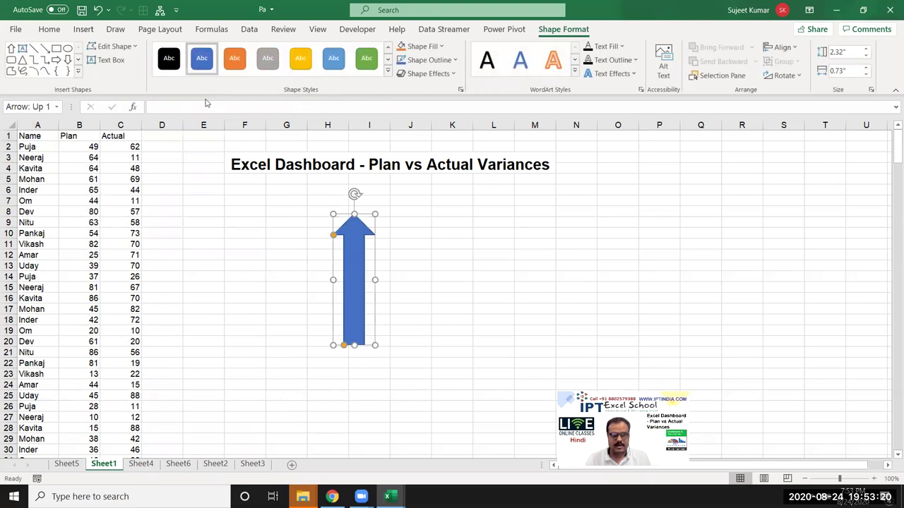
{"action": "left_click", "coordinate": [176, 63]}
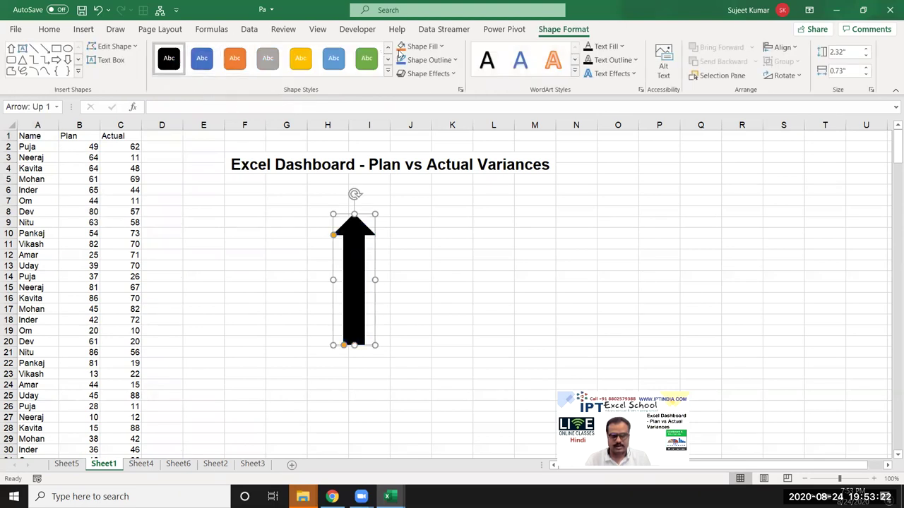
{"action": "left_click", "coordinate": [428, 60]}
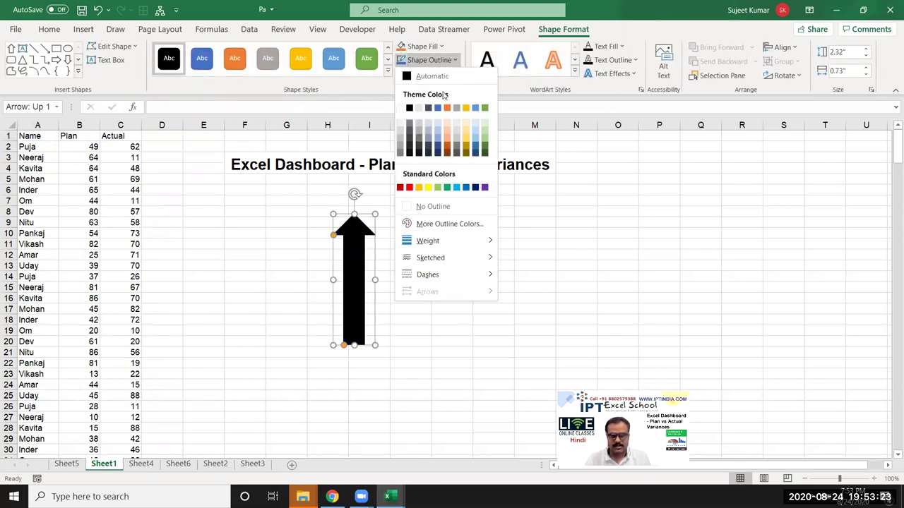
{"action": "left_click", "coordinate": [423, 206]}
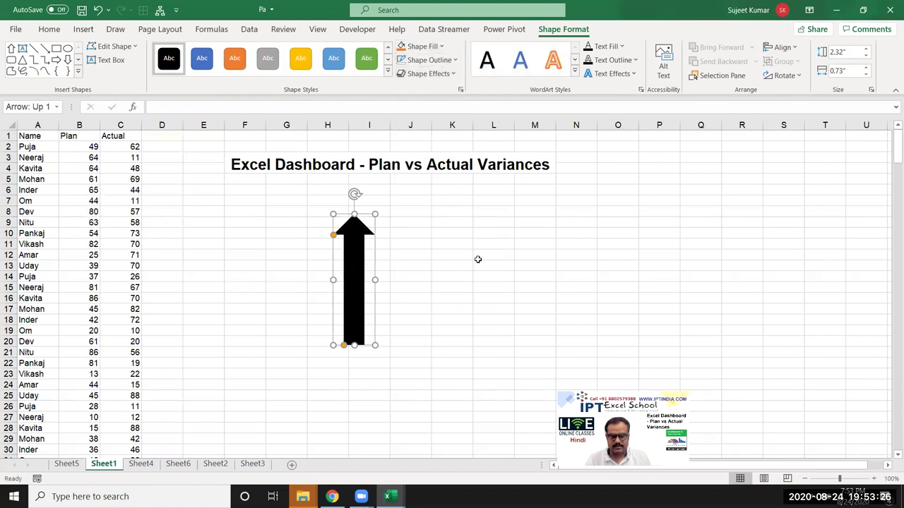
{"action": "left_click", "coordinate": [67, 464]}
{"action": "left_click", "coordinate": [218, 292]}
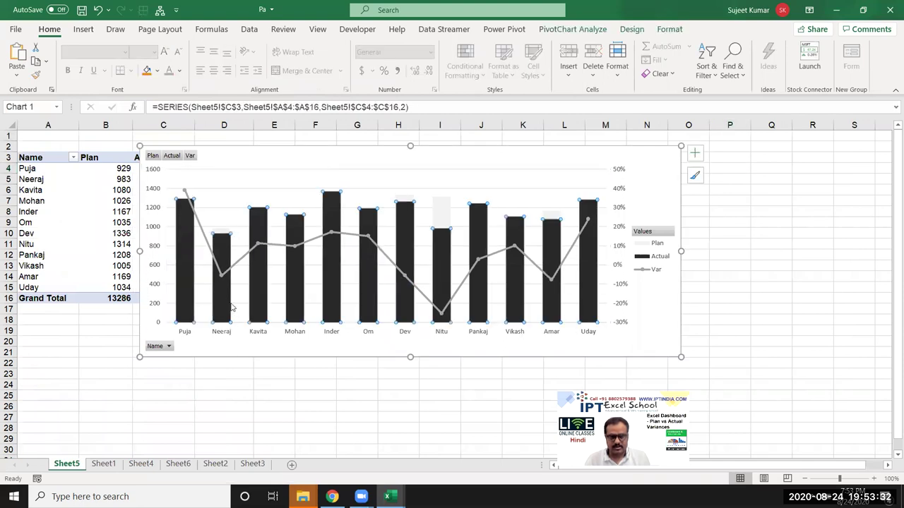
Give the Actual series a picture fill from the clipboard's black up-arrow image
{"action": "right_click", "coordinate": [231, 308]}
{"action": "left_click", "coordinate": [268, 465]}
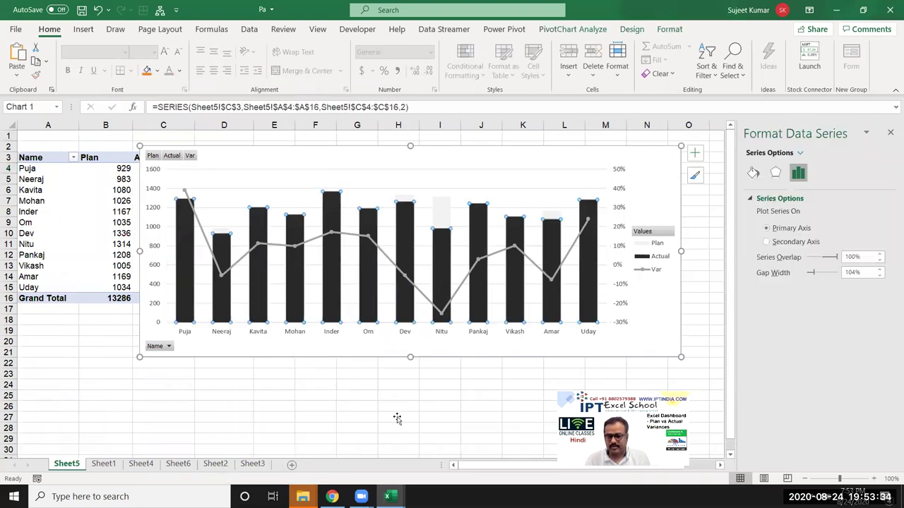
{"action": "left_click", "coordinate": [754, 173]}
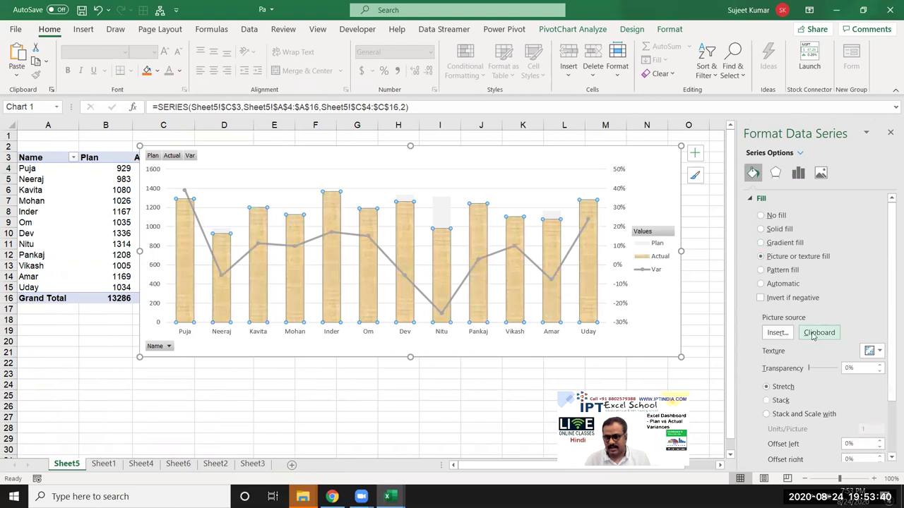
{"action": "left_click", "coordinate": [812, 339]}
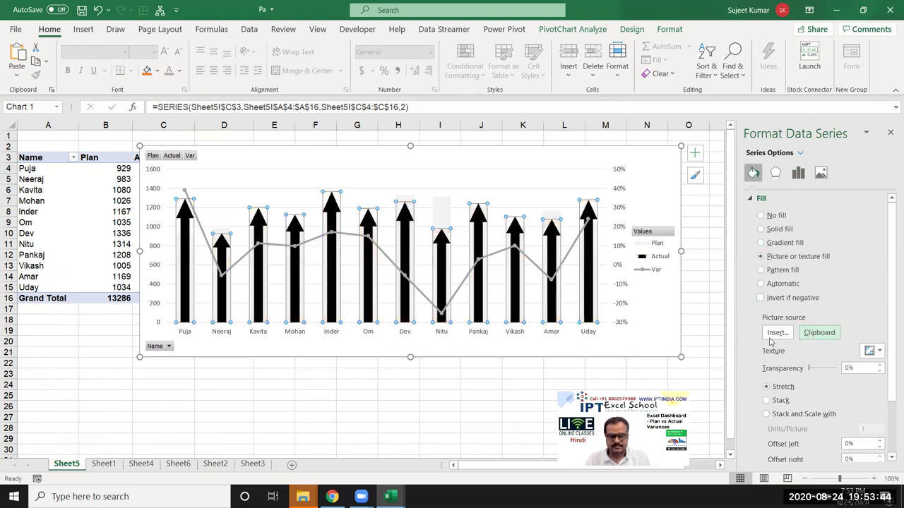
{"action": "left_click", "coordinate": [693, 320]}
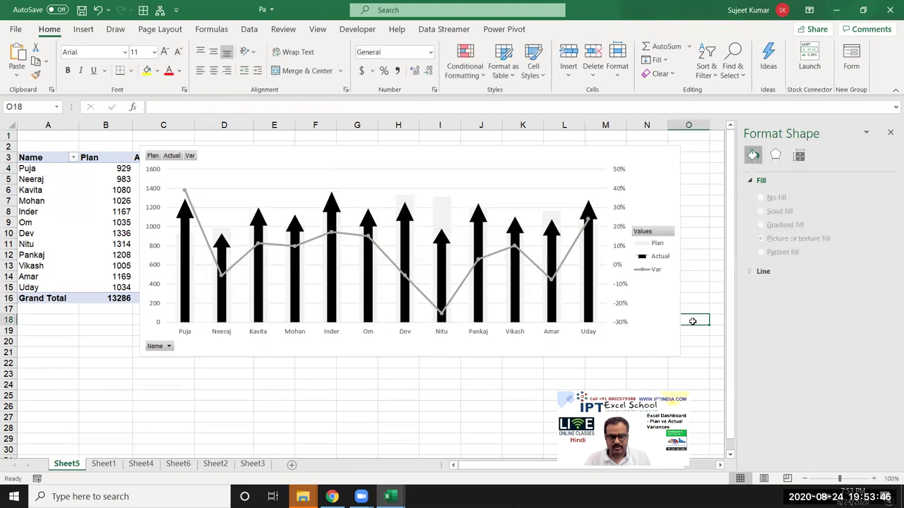
{"action": "left_click", "coordinate": [340, 271]}
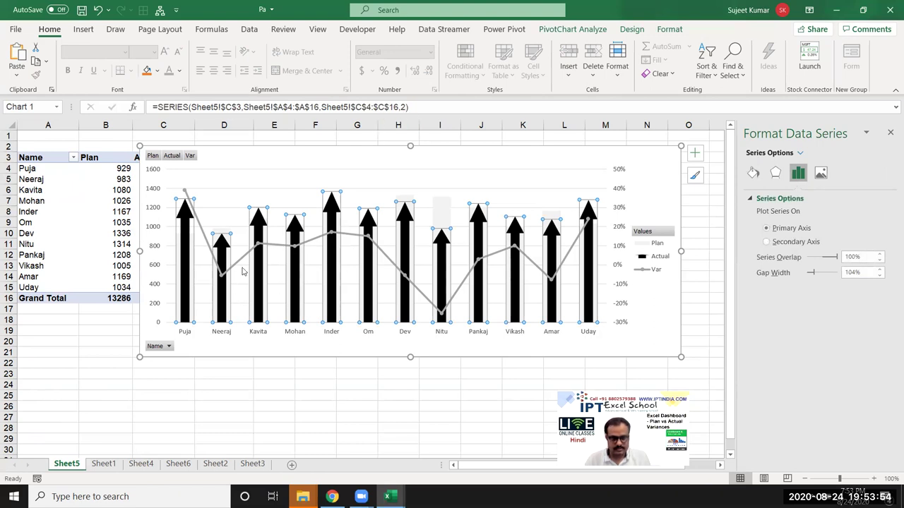
Change the Plan series to a darker grey solid fill
{"action": "left_click", "coordinate": [440, 212]}
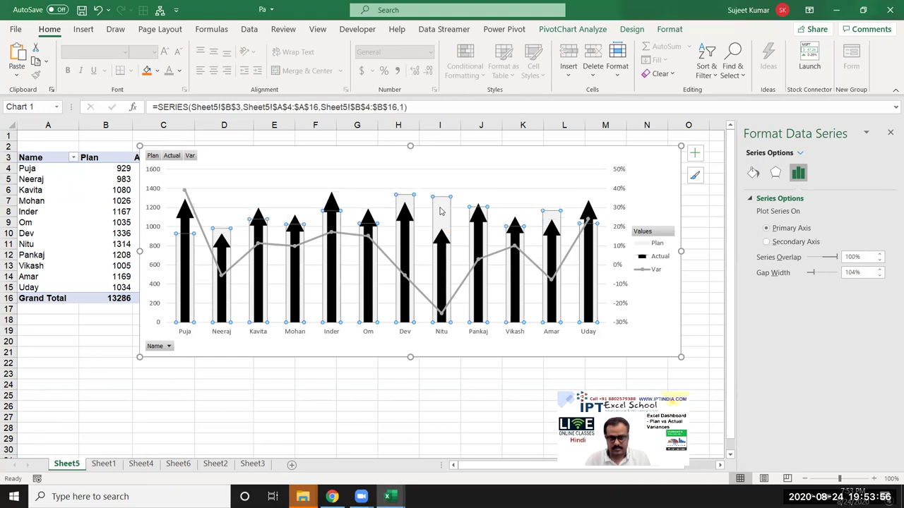
{"action": "left_click", "coordinate": [753, 173]}
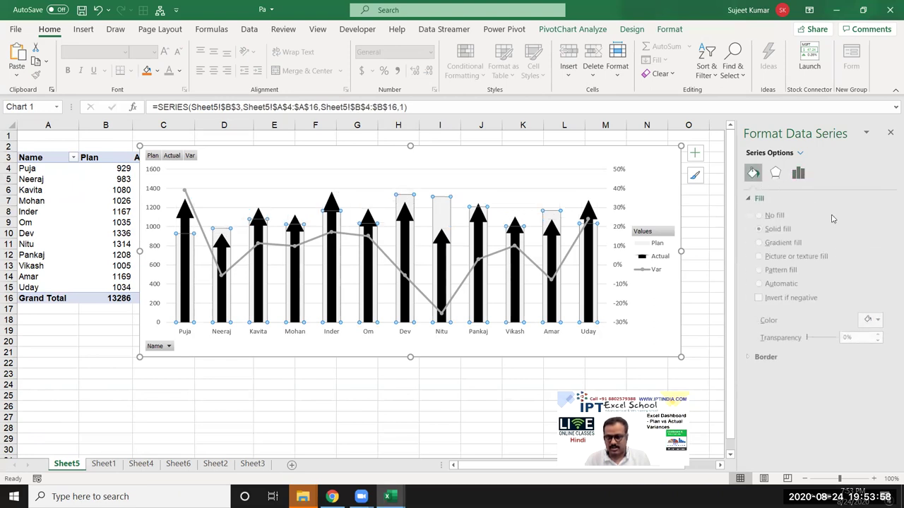
{"action": "left_click", "coordinate": [872, 321]}
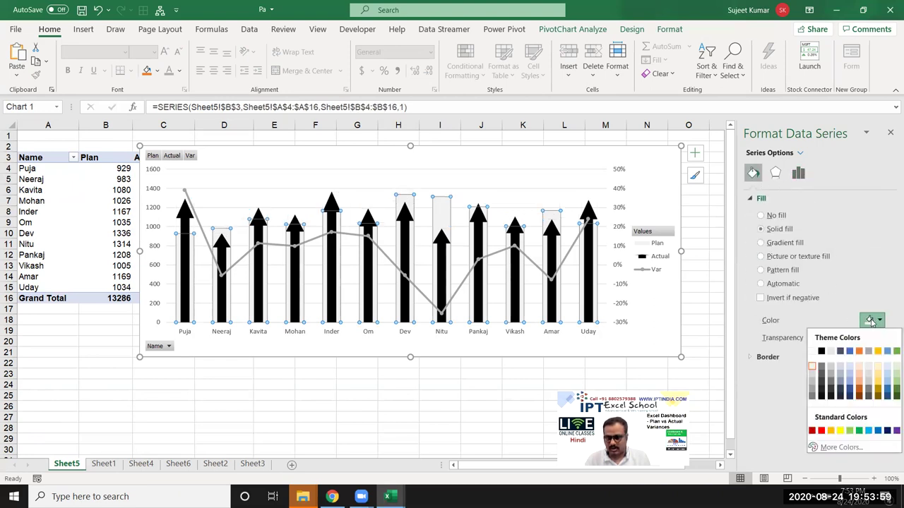
{"action": "left_click", "coordinate": [813, 389]}
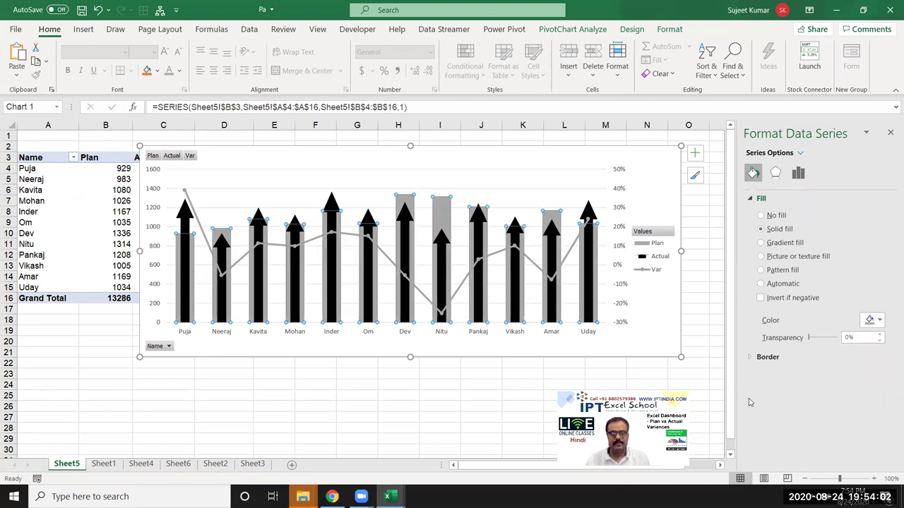
{"action": "left_click", "coordinate": [234, 394]}
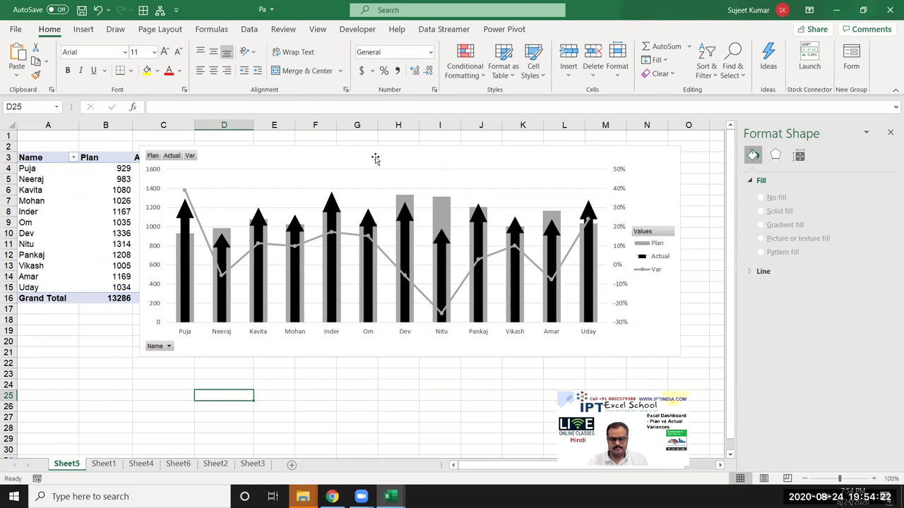
Move the chart beside the PivotTable and shrink it to roughly rows 3–17, keeping Var visible
{"action": "left_click", "coordinate": [309, 151]}
{"action": "mouse_move", "coordinate": [328, 157]}
{"action": "left_mouse_down"}
{"action": "mouse_move", "coordinate": [459, 137]}
{"action": "mouse_move", "coordinate": [428, 117]}
{"action": "mouse_move", "coordinate": [423, 149]}
{"action": "left_mouse_up"}
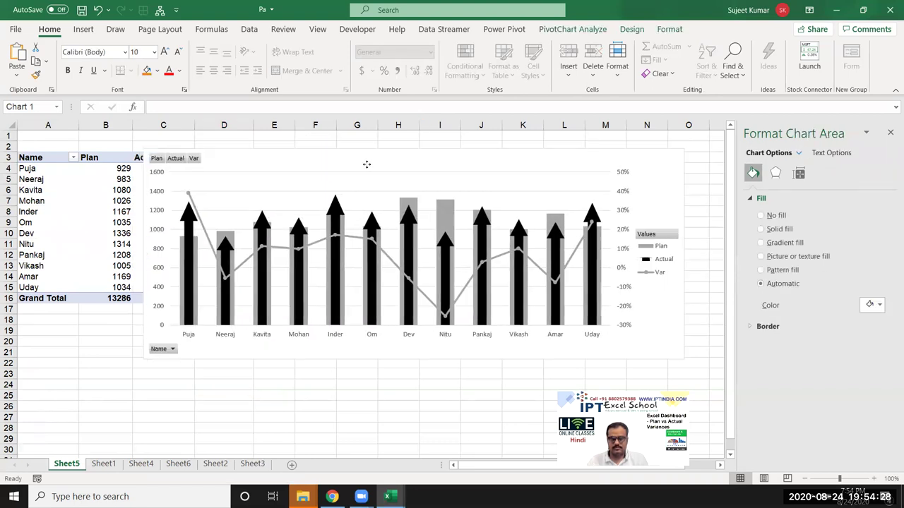
{"action": "left_click_drag", "start_coordinate": [366, 164], "coordinate": [380, 159]}
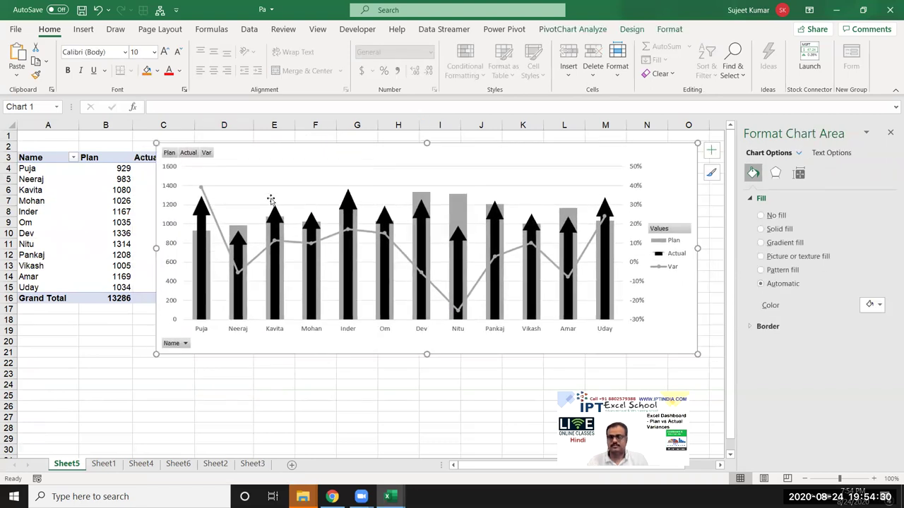
{"action": "mouse_move", "coordinate": [155, 355]}
{"action": "left_mouse_down"}
{"action": "mouse_move", "coordinate": [274, 337]}
{"action": "mouse_move", "coordinate": [260, 338]}
{"action": "left_mouse_up"}
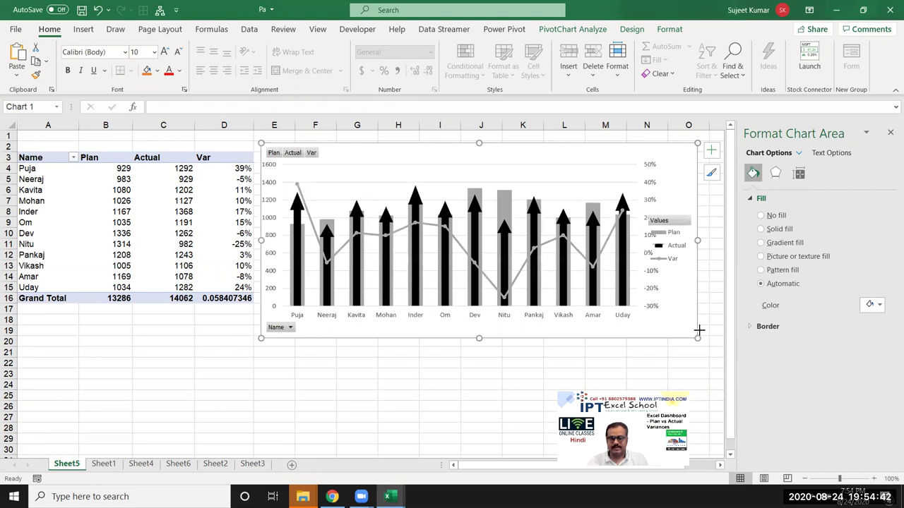
{"action": "left_click_drag", "start_coordinate": [699, 330], "coordinate": [697, 305]}
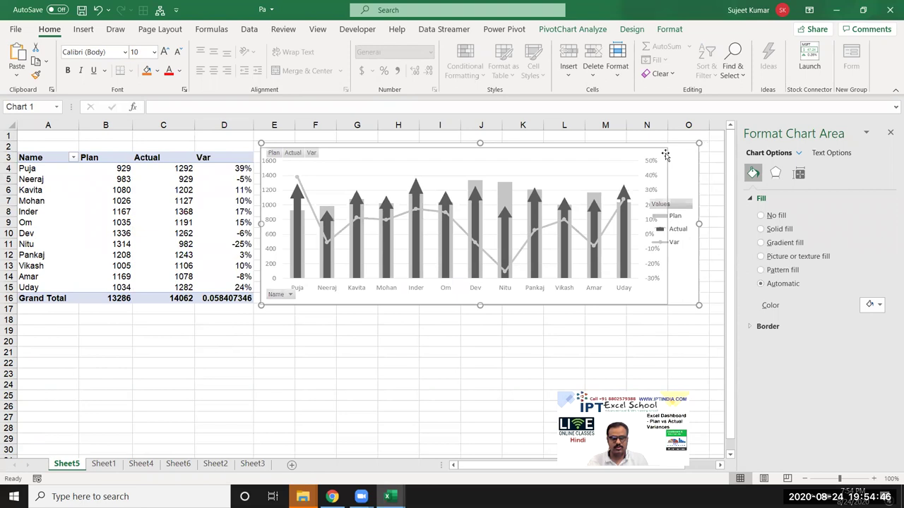
{"action": "left_click_drag", "start_coordinate": [699, 143], "coordinate": [668, 149]}
{"action": "left_click", "coordinate": [137, 383]}
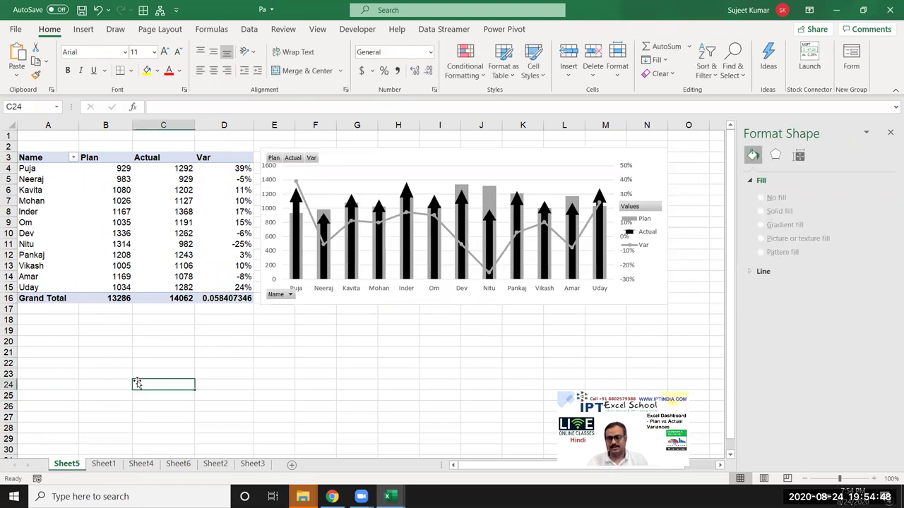